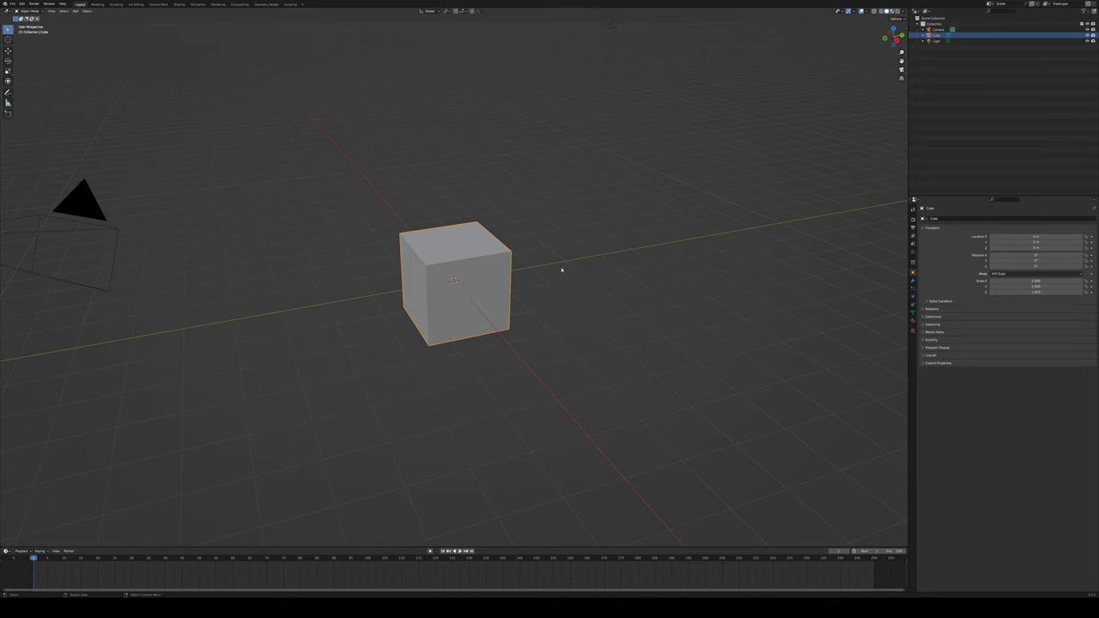
# Orbit the viewport back until the default cube and camera are both framed
pyautogui.moveTo(562, 269); pyautogui.dragTo(556, 235, button='middle')
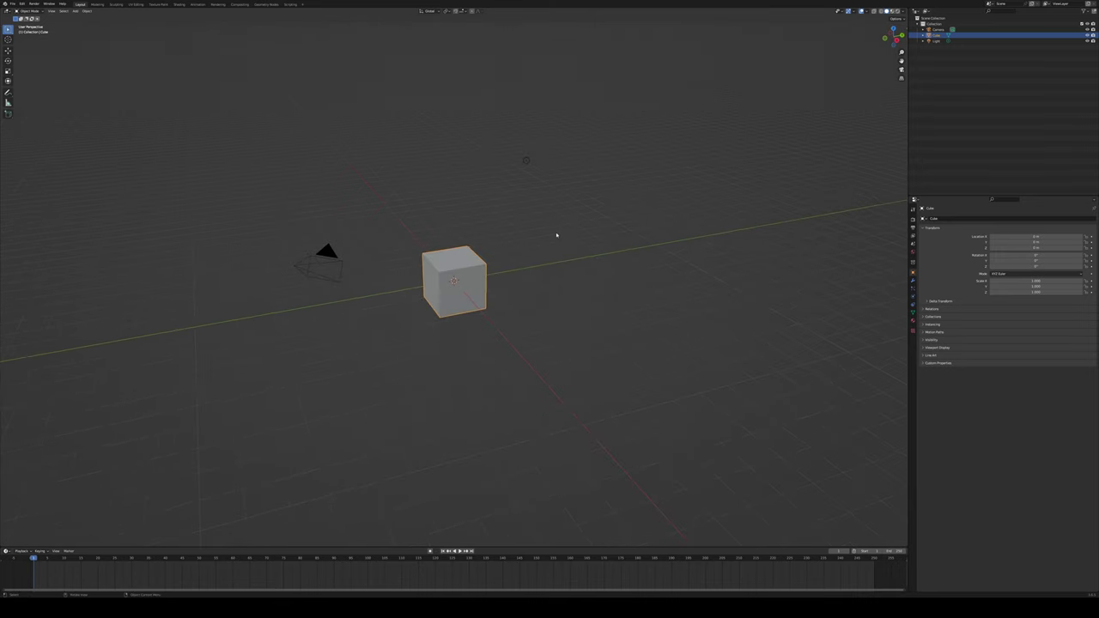
pyautogui.click(596, 271)
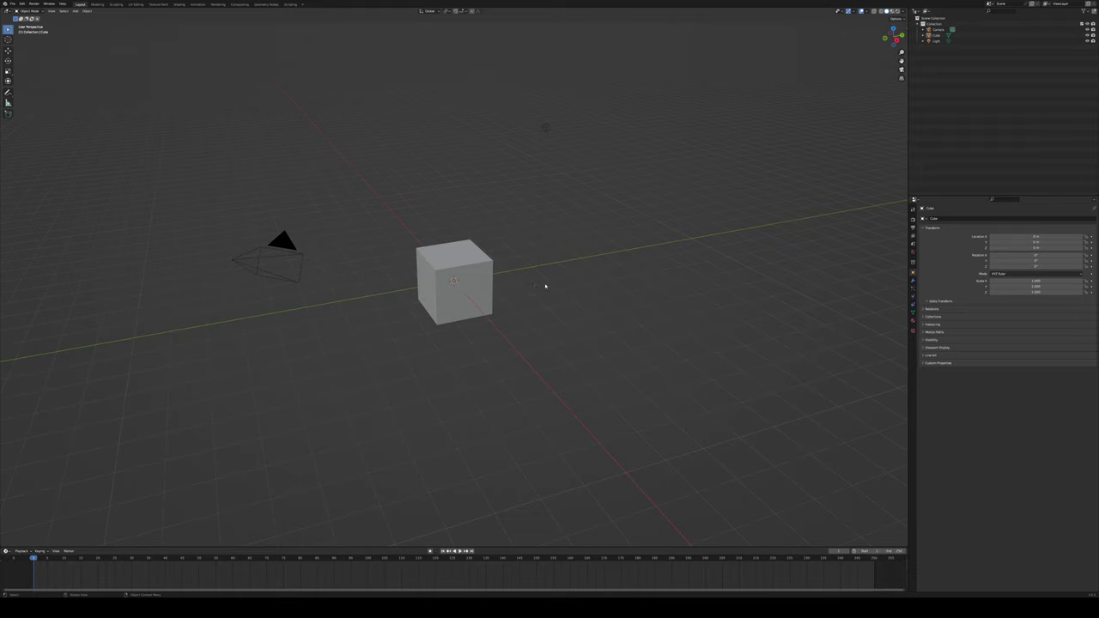
pyautogui.moveTo(544, 286); pyautogui.dragTo(596, 276, button='middle')
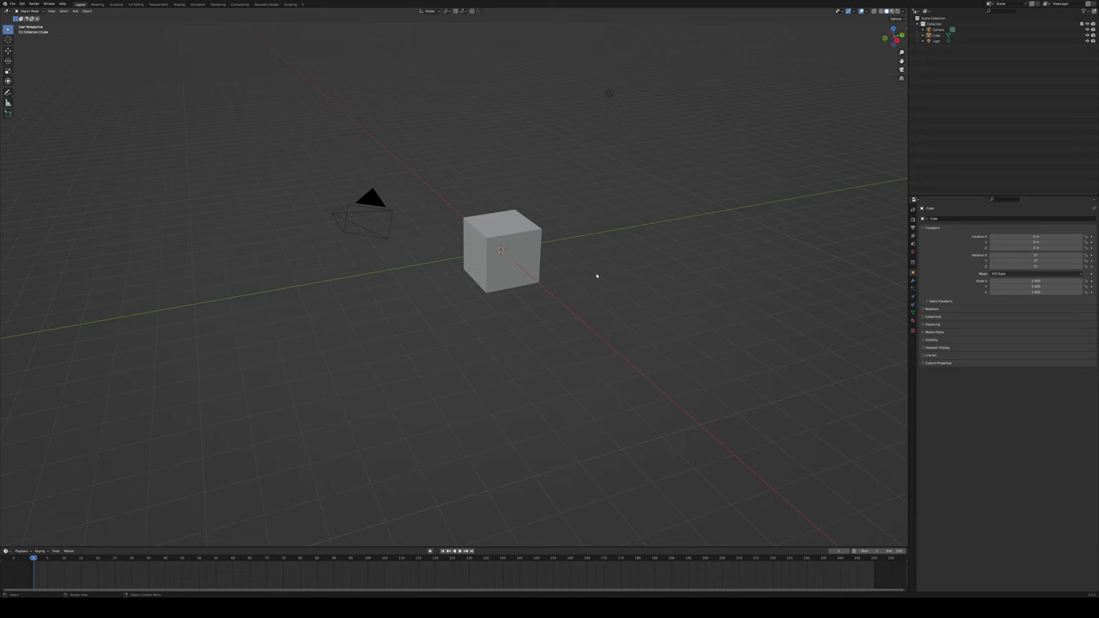
pyautogui.click(525, 276)
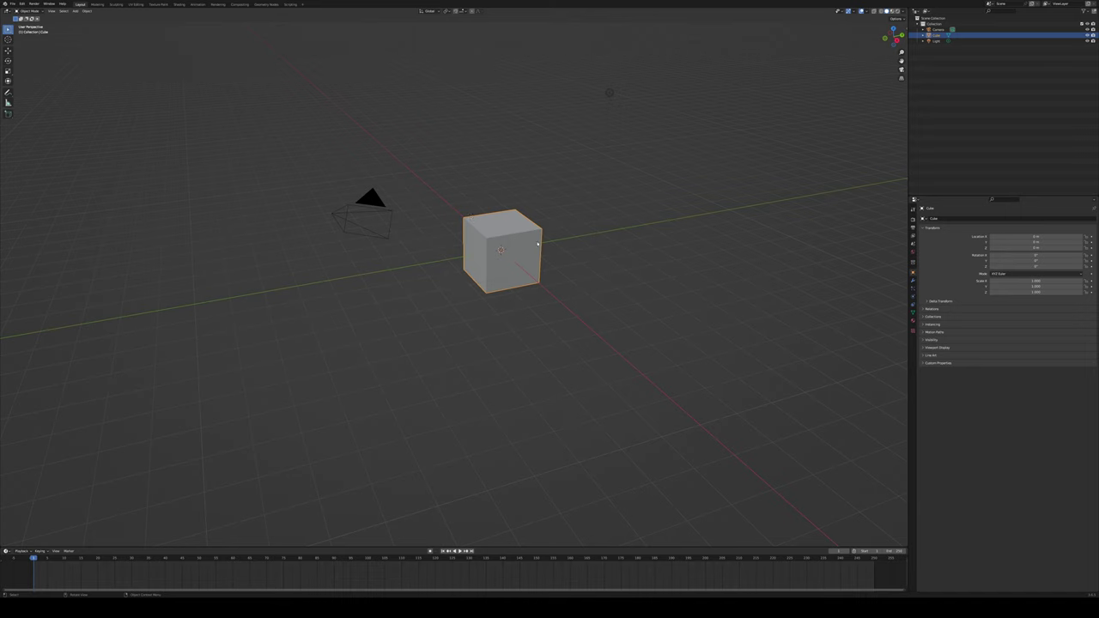
pyautogui.click(669, 290)
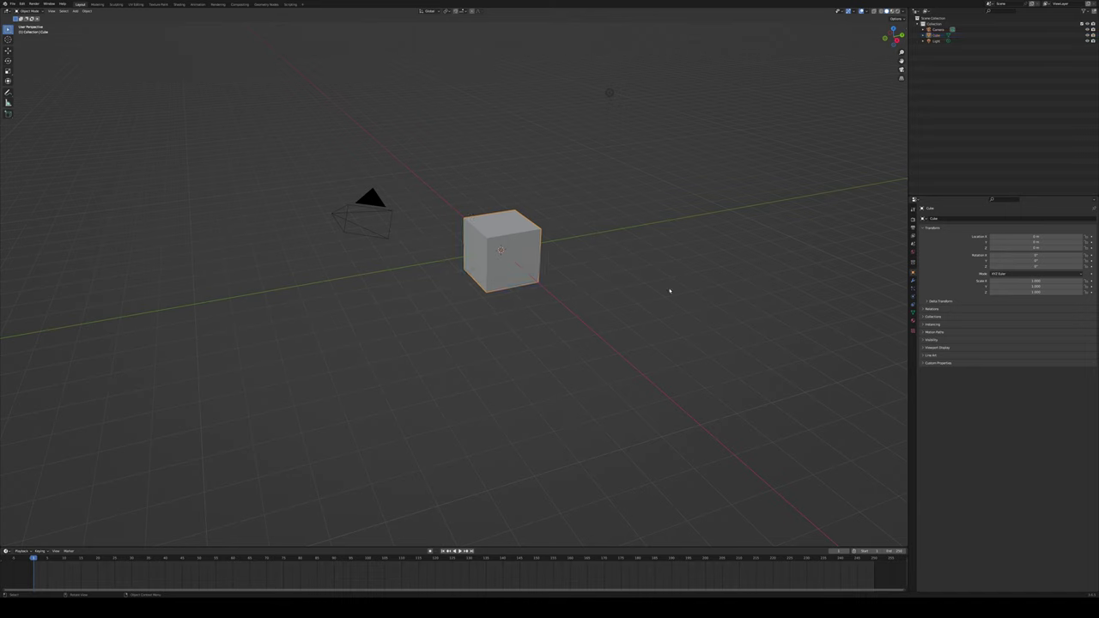
pyautogui.click(529, 243)
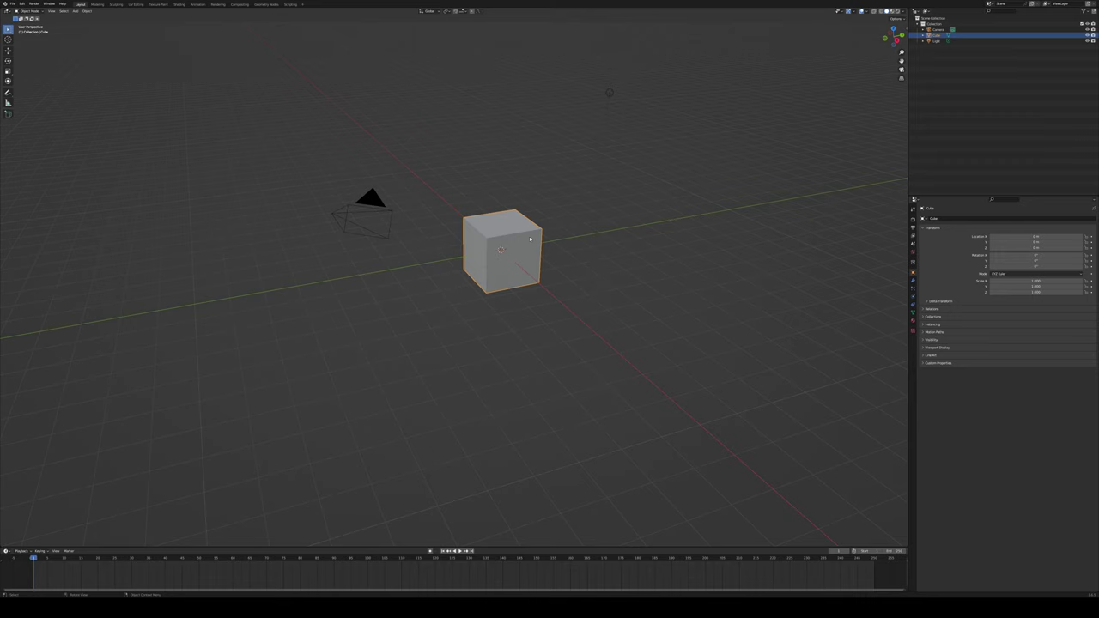
pyautogui.press('g')
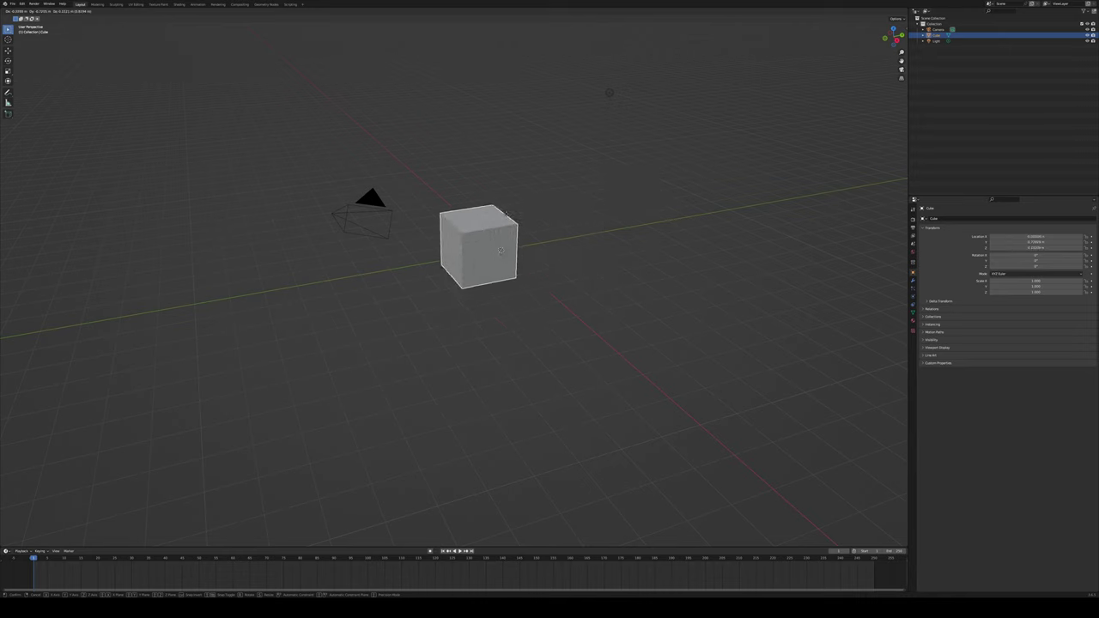
pyautogui.click(592, 182)
pyautogui.hotkey('ctrl', 'z')
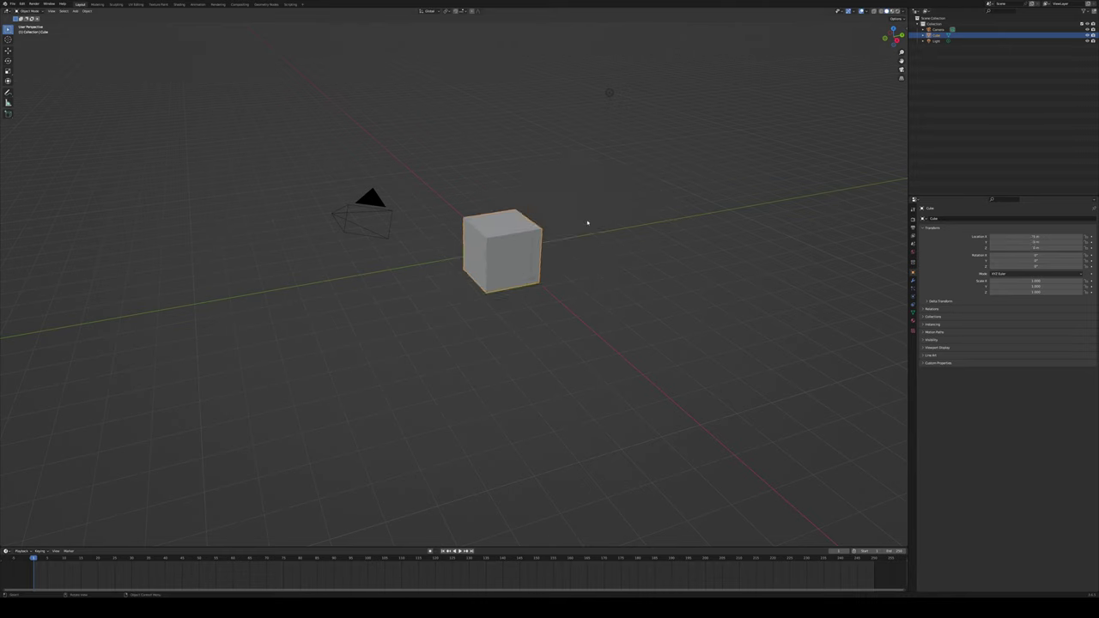
pyautogui.press('g')
pyautogui.rightClick(668, 187)
pyautogui.press('g')
pyautogui.press('x')
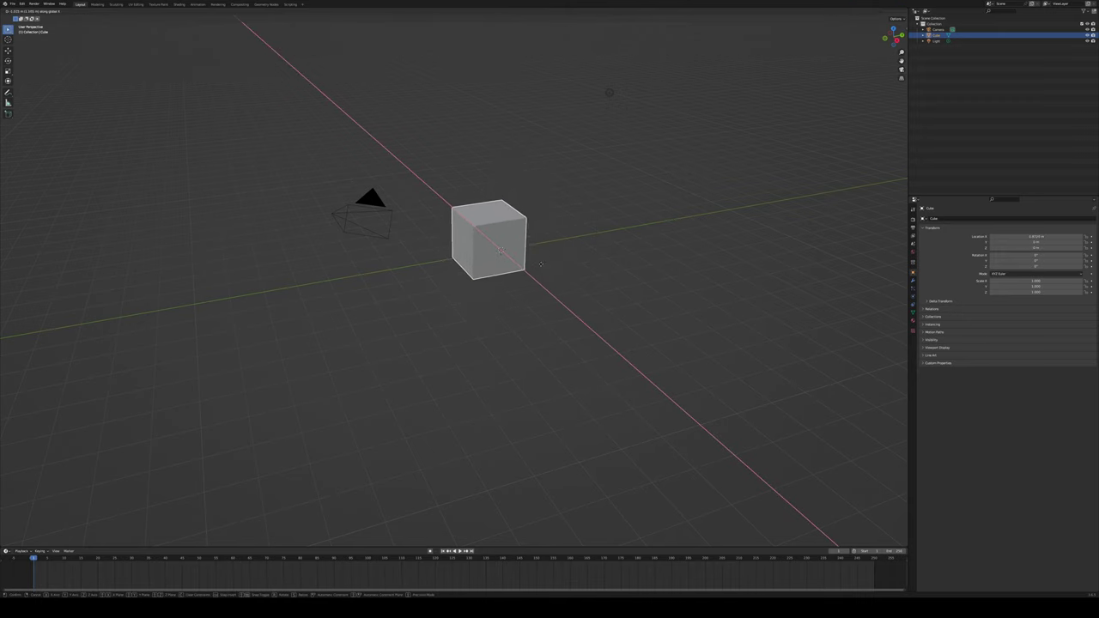
pyautogui.press('y')
pyautogui.press('z')
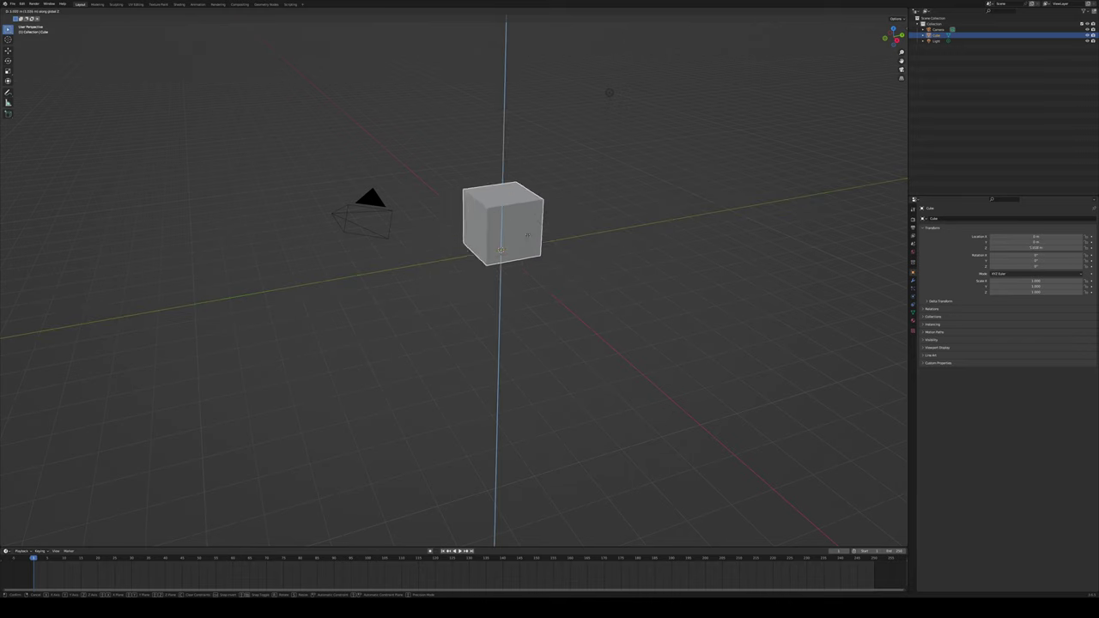
pyautogui.press('Escape')
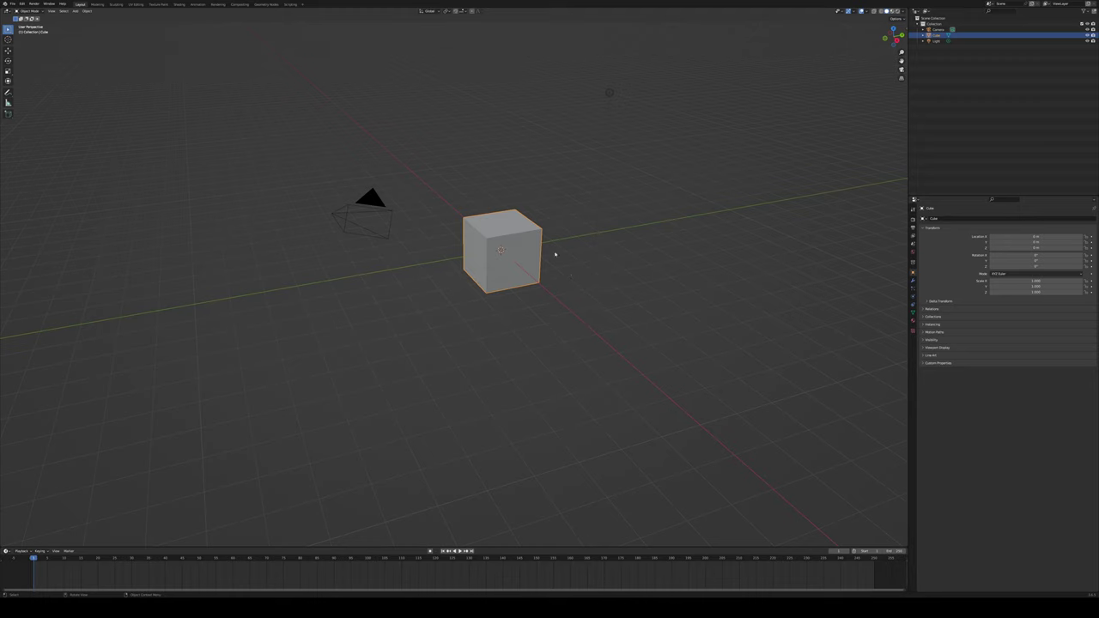
pyautogui.press('s')
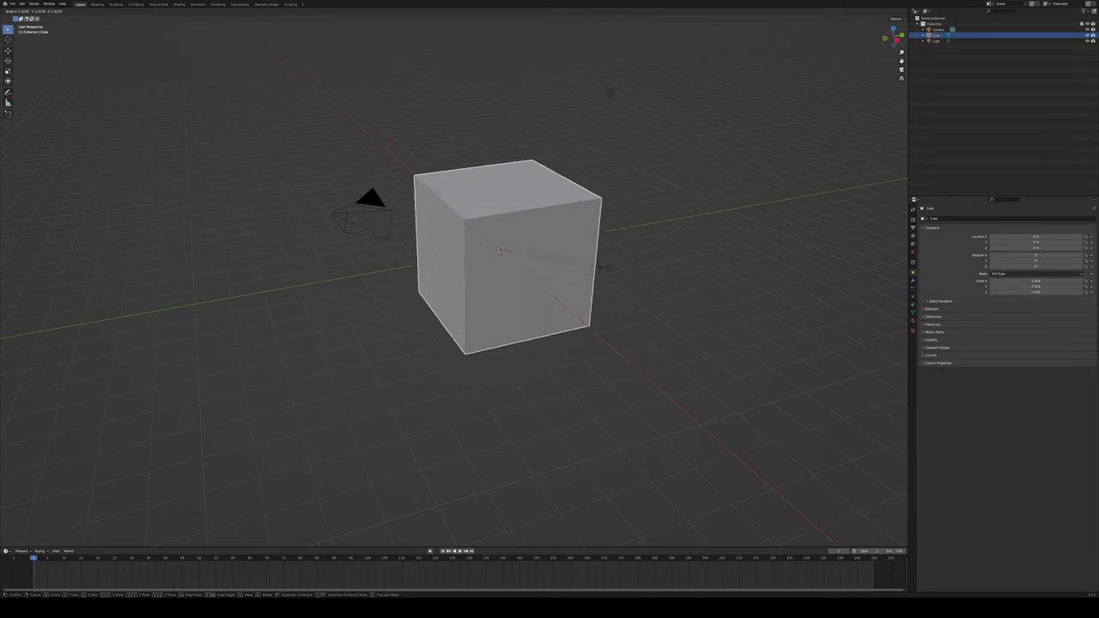
pyautogui.press('x')
pyautogui.press('y')
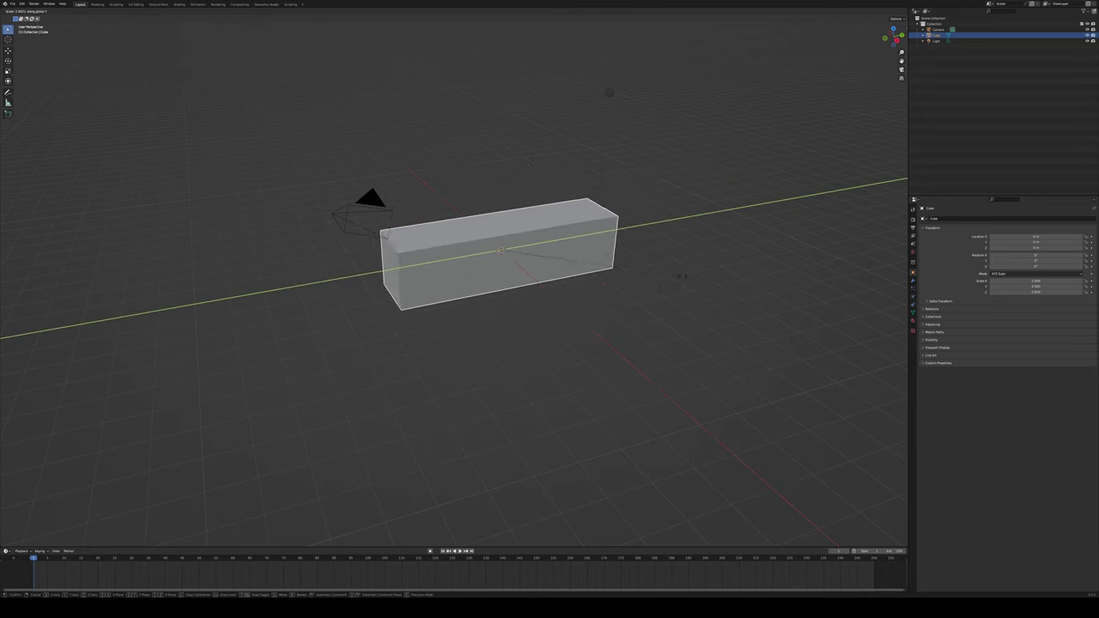
pyautogui.press('z')
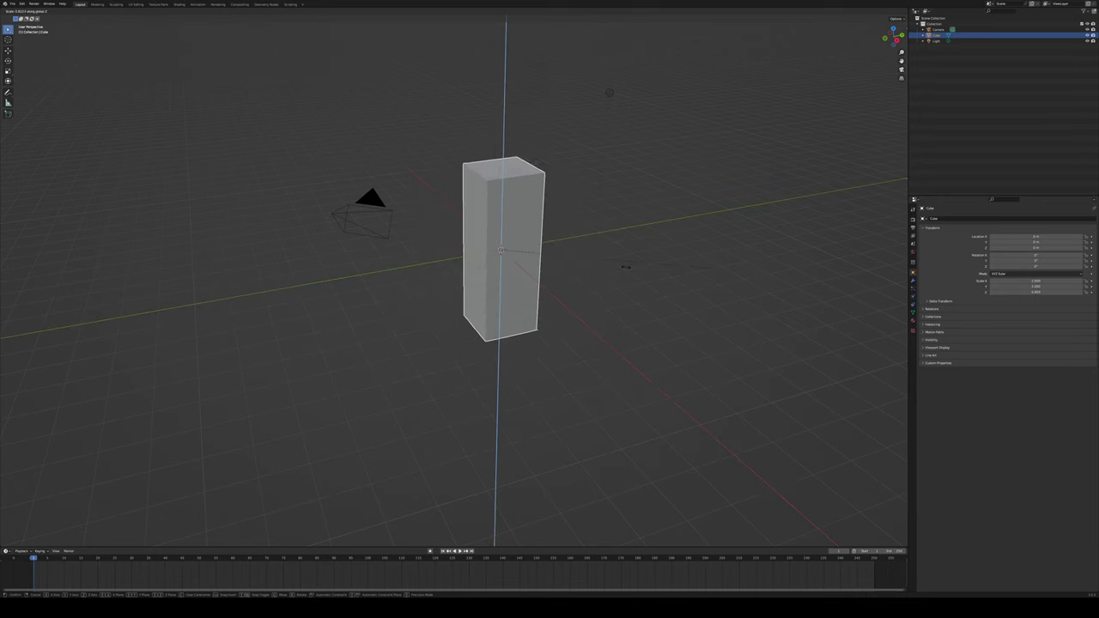
pyautogui.press('Escape')
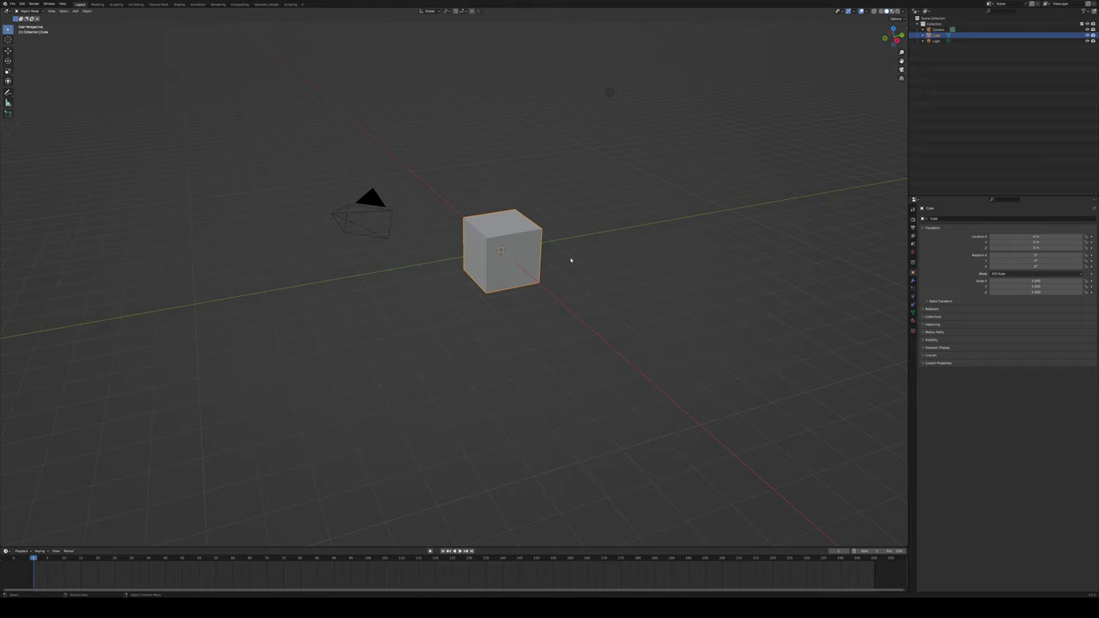
pyautogui.press('r')
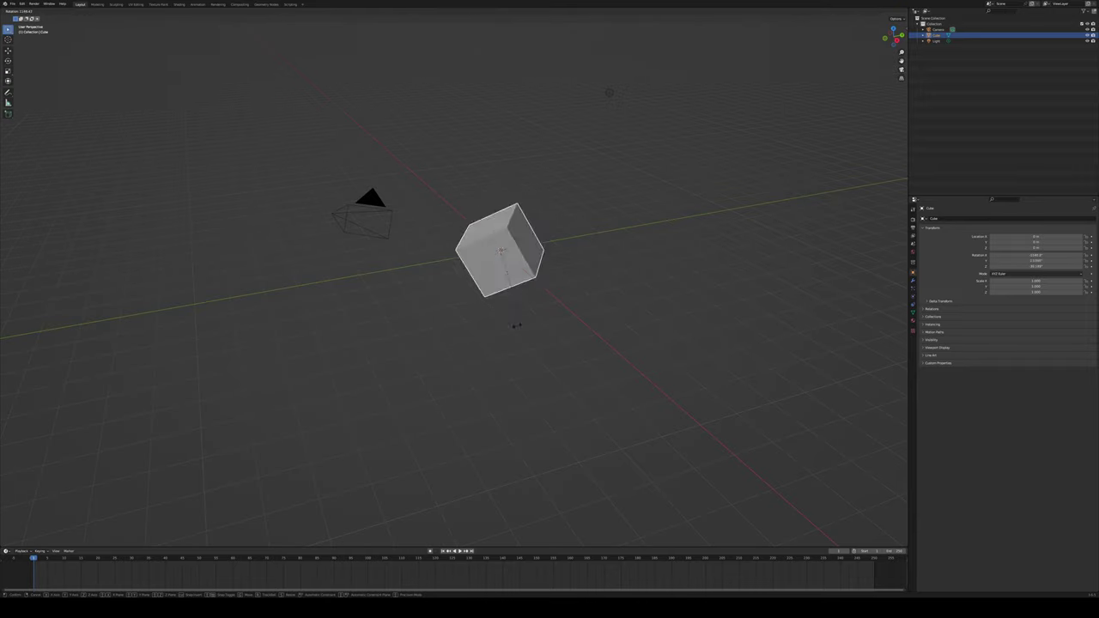
pyautogui.press('y')
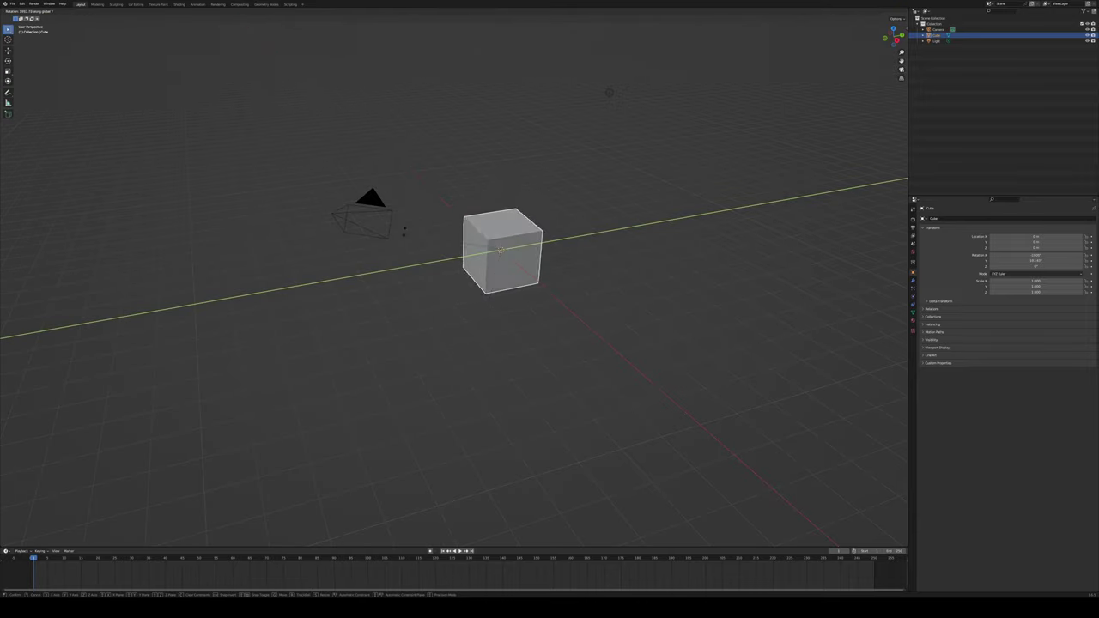
pyautogui.press('z')
pyautogui.press('Escape')
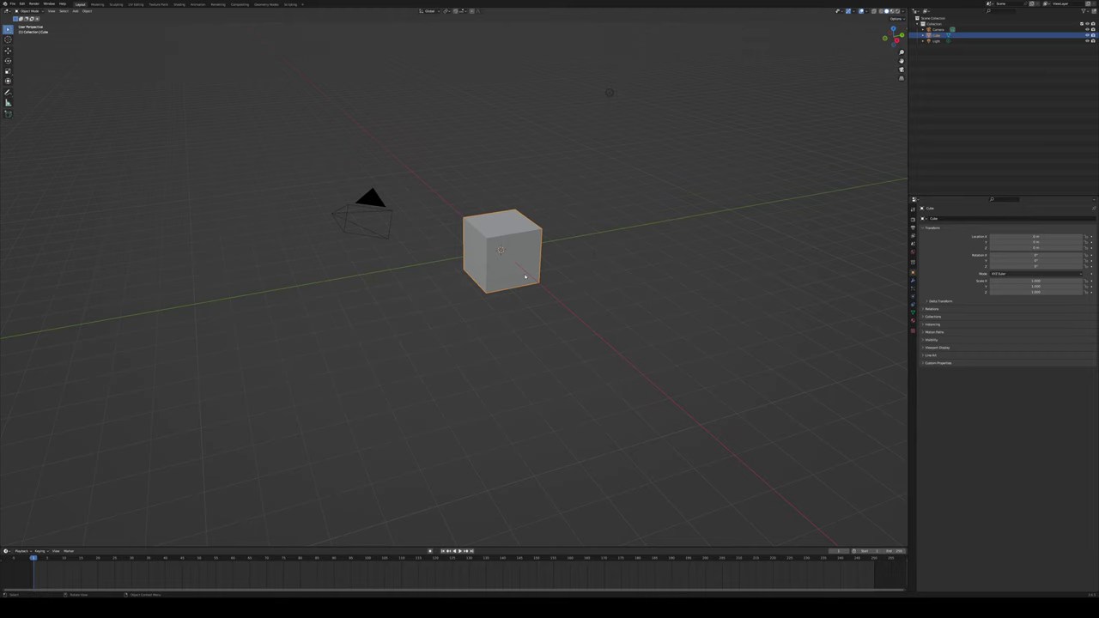
# Select all and delete the default cube, camera and light
pyautogui.press('a')
pyautogui.press('Delete')
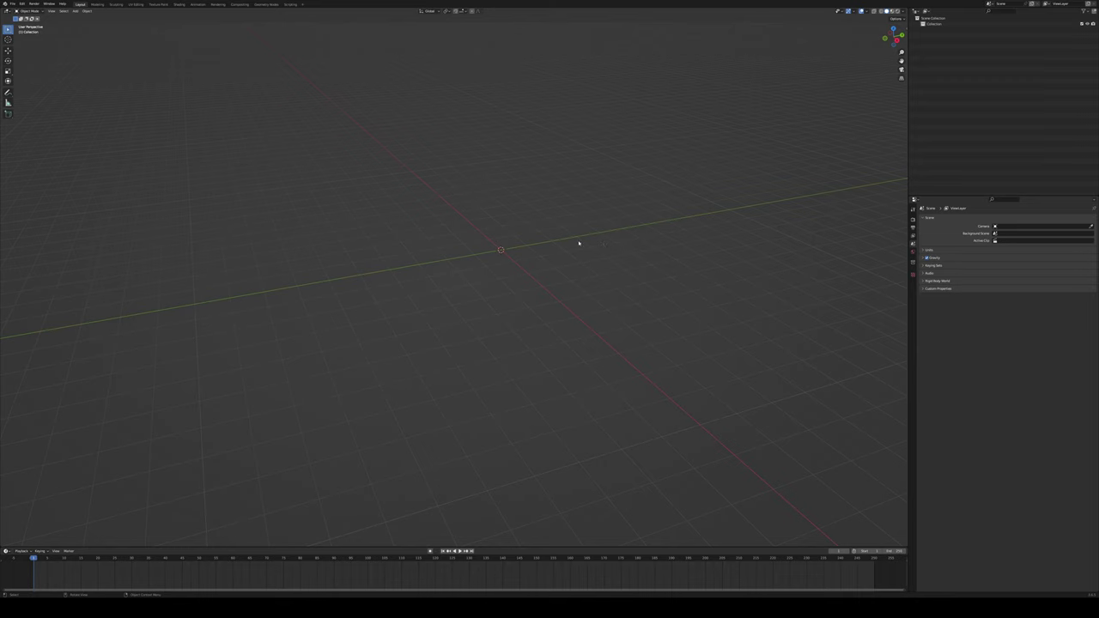
# Add an icosphere and raise it along Z as the snowman's base
pyautogui.hotkey('shift', 'a')
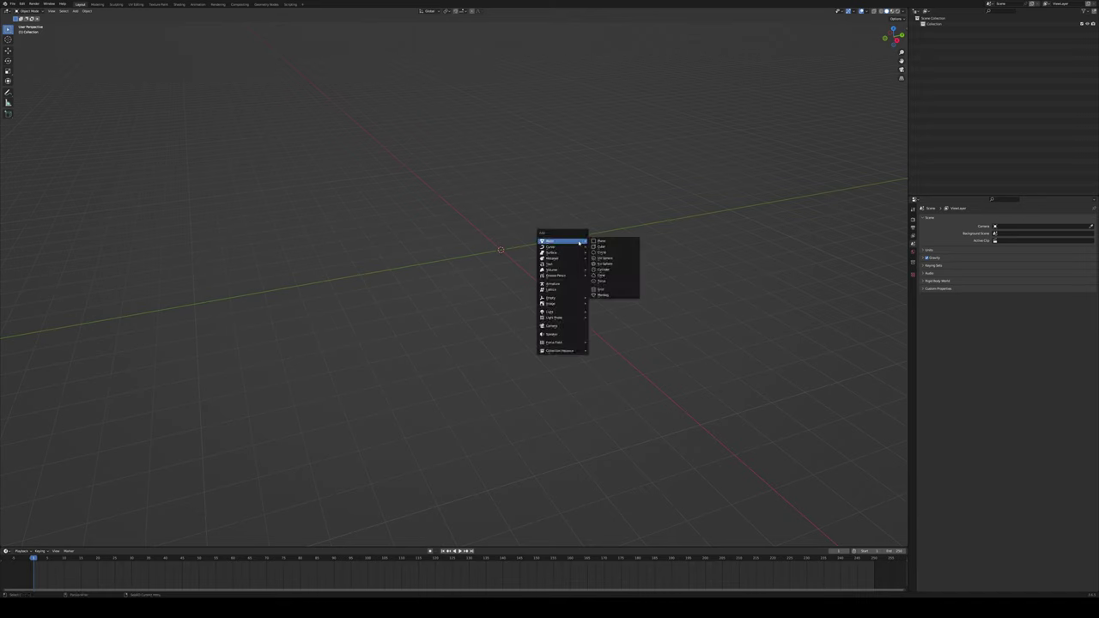
pyautogui.click(612, 269)
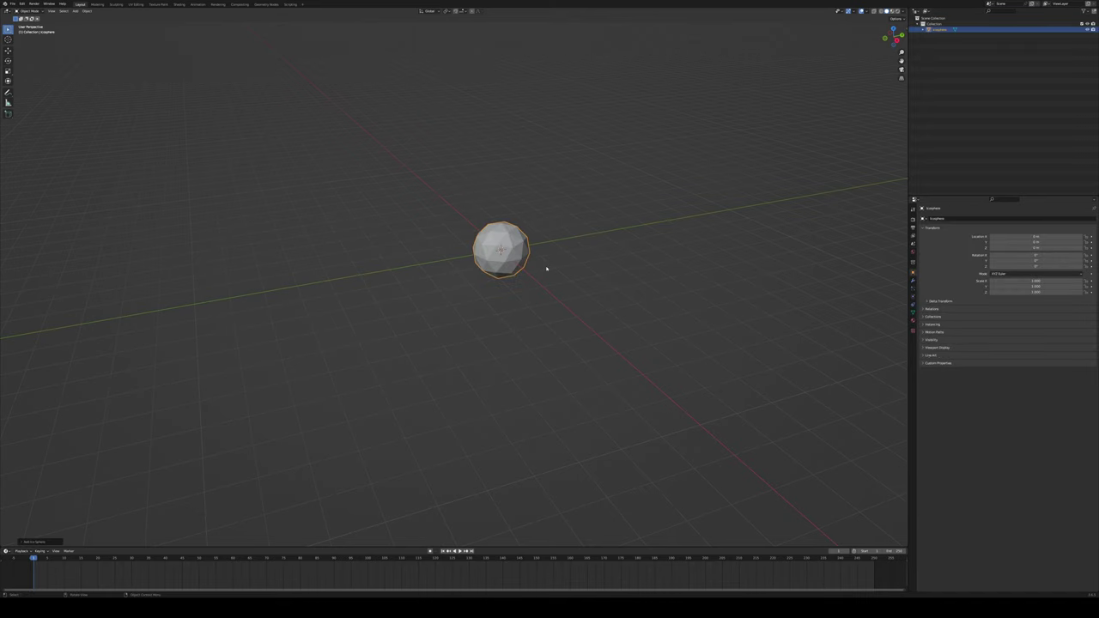
pyautogui.press('g')
pyautogui.press('z')
pyautogui.click(547, 249)
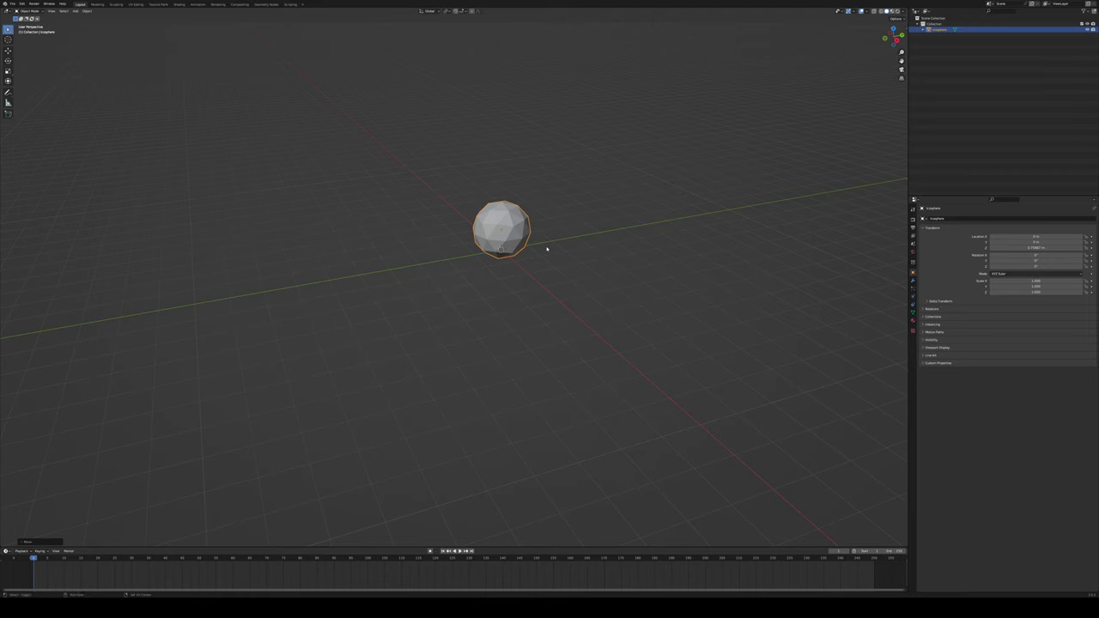
# Duplicate the sphere upward along Z and shrink the copy to 0.758 for the middle body
pyautogui.hotkey('shift', 'd')
pyautogui.press('z')
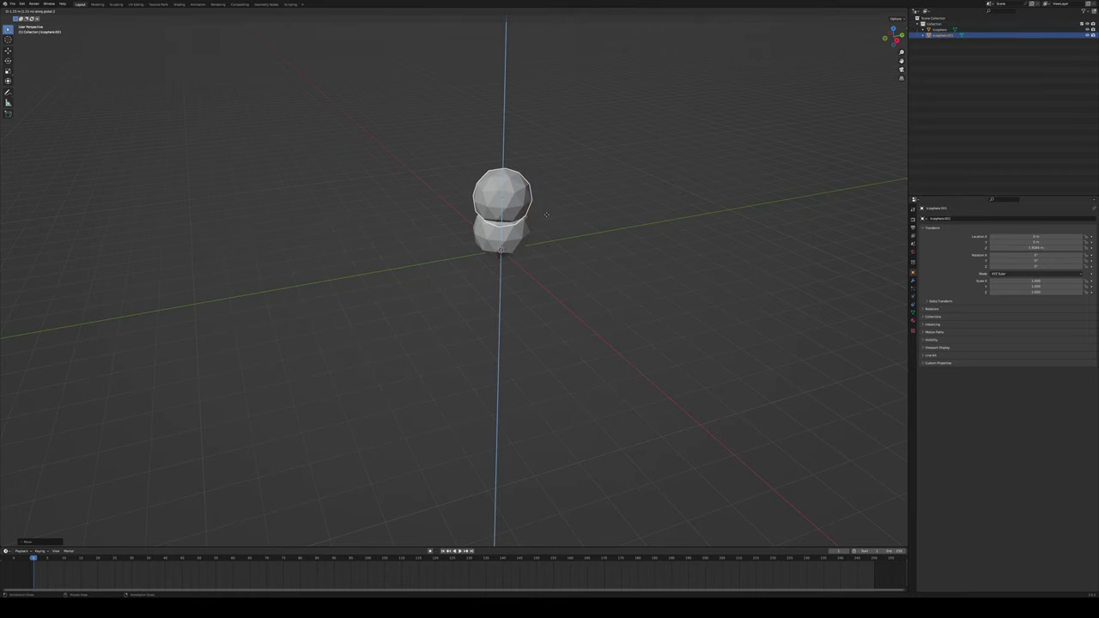
pyautogui.click(539, 215)
pyautogui.press('s')
pyautogui.click(536, 212)
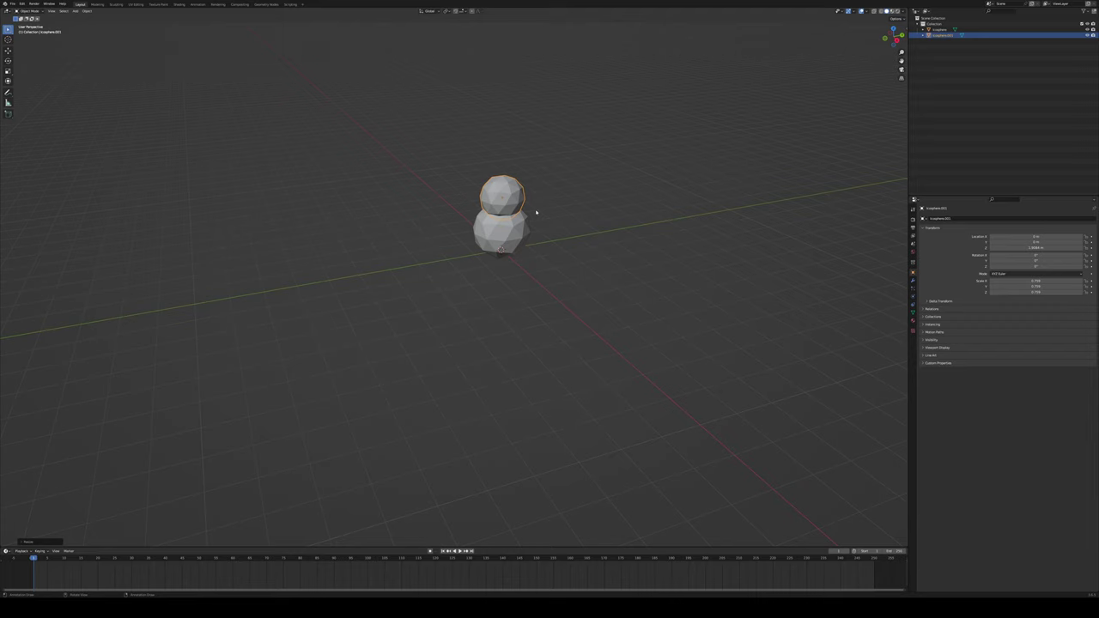
# Stack a smaller third copy on top as the head and deselect all spheres
pyautogui.hotkey('shift', 'd')
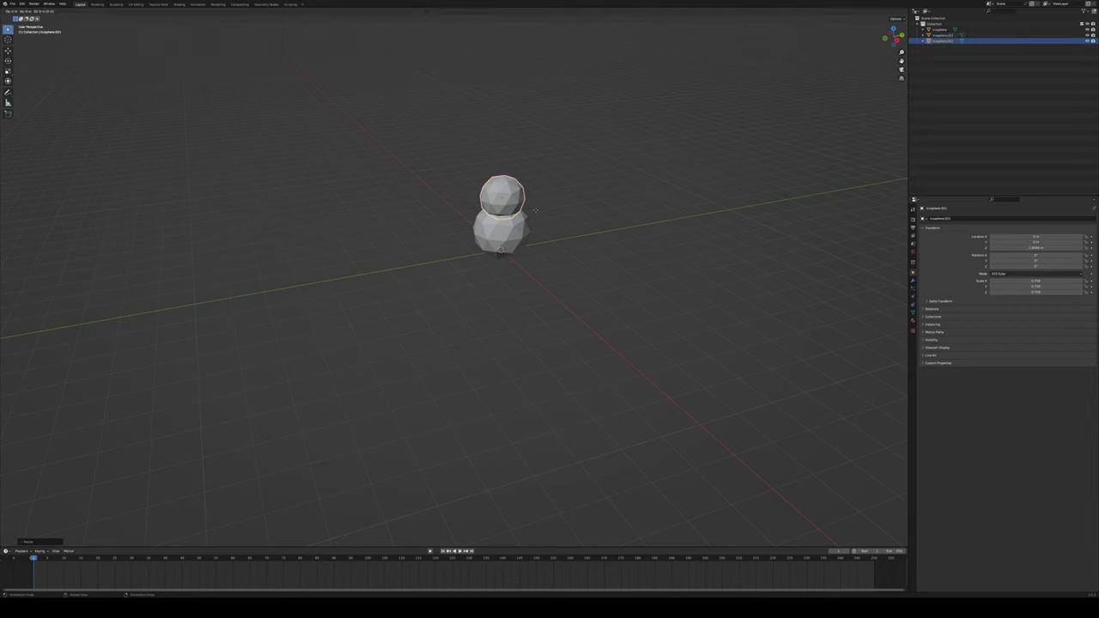
pyautogui.press('z')
pyautogui.click(536, 178)
pyautogui.press('s')
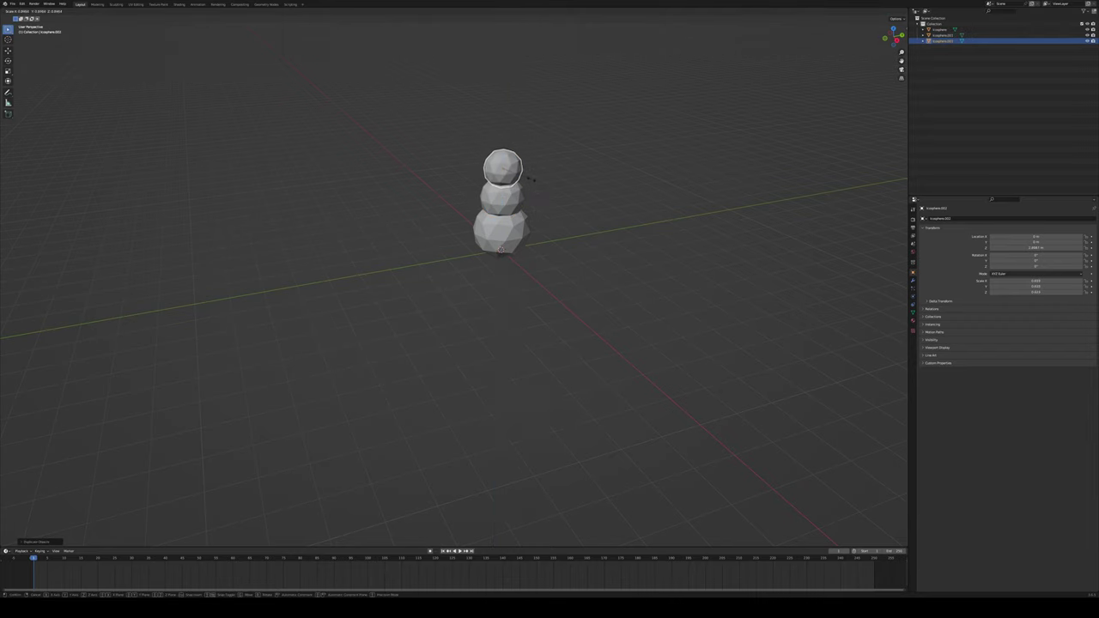
pyautogui.click(527, 180)
pyautogui.click(596, 263)
pyautogui.moveTo(596, 262)
pyautogui.mouseDown(button='middle')
pyautogui.moveTo(562, 255)
pyautogui.moveTo(589, 258)
pyautogui.mouseUp(button='middle')
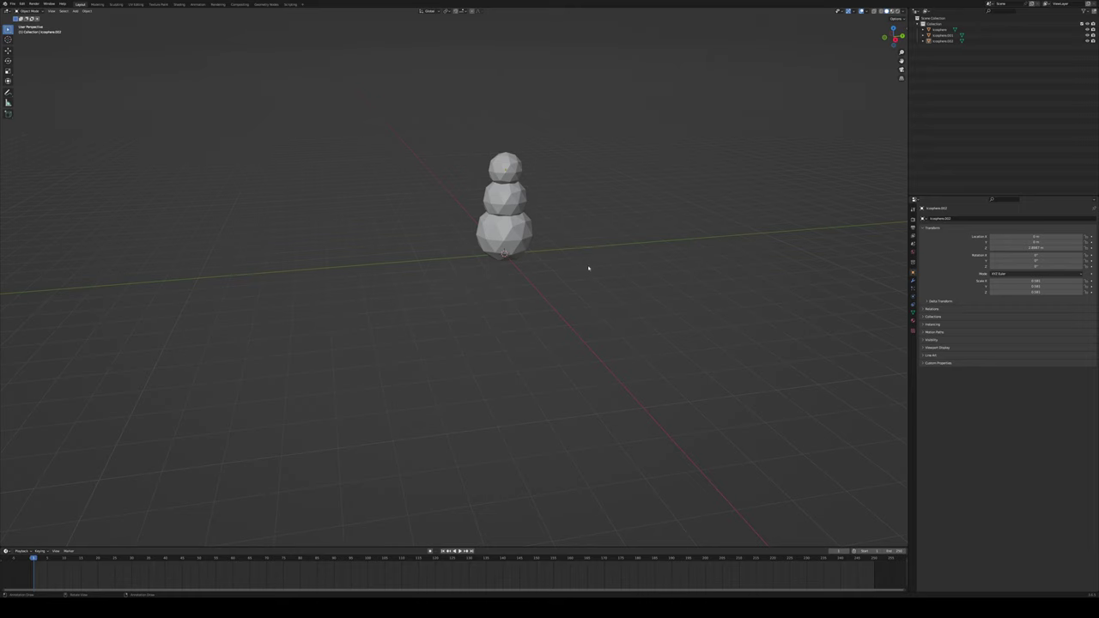
# Add a cylinder, move it aside along Y and flatten it along Z into a brim disc
pyautogui.hotkey('shift', 'a')
pyautogui.moveTo(588, 268)
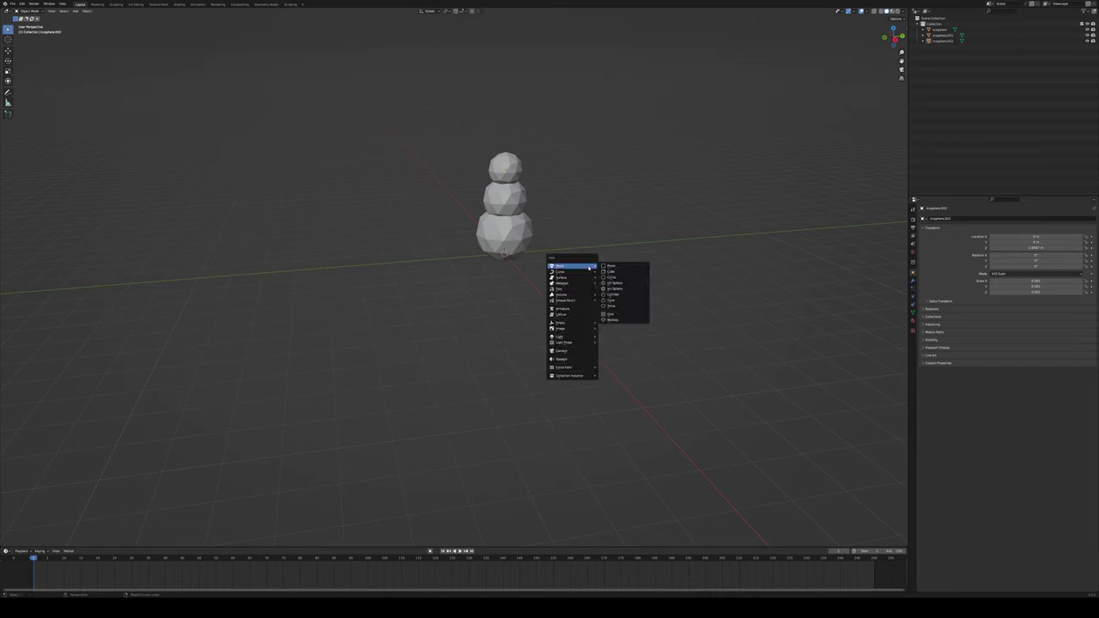
pyautogui.click(615, 295)
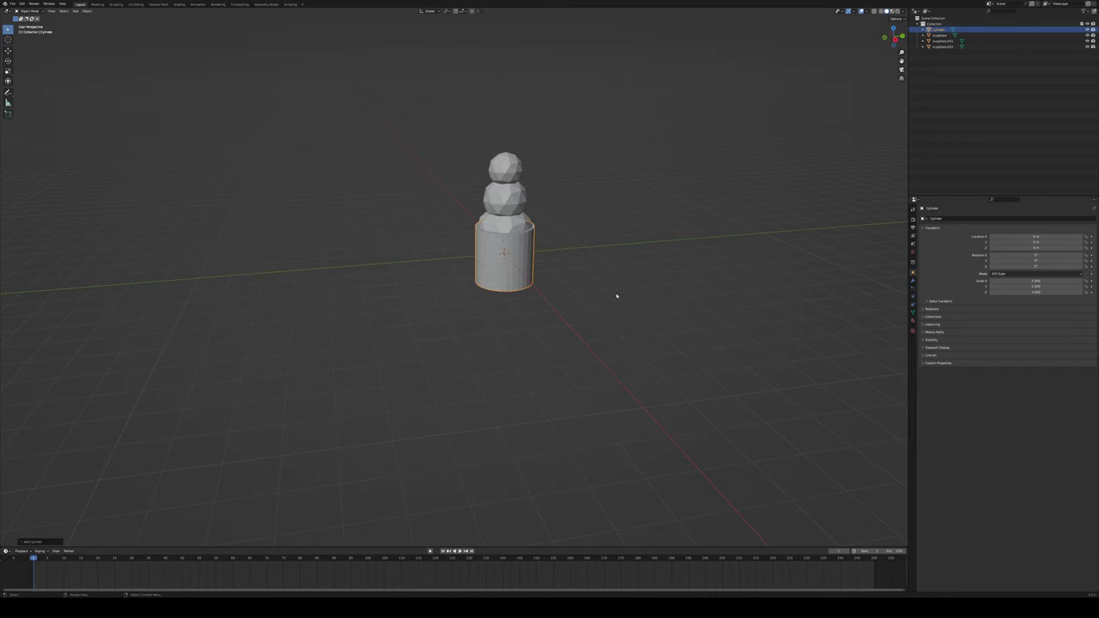
pyautogui.press('g')
pyautogui.press('y')
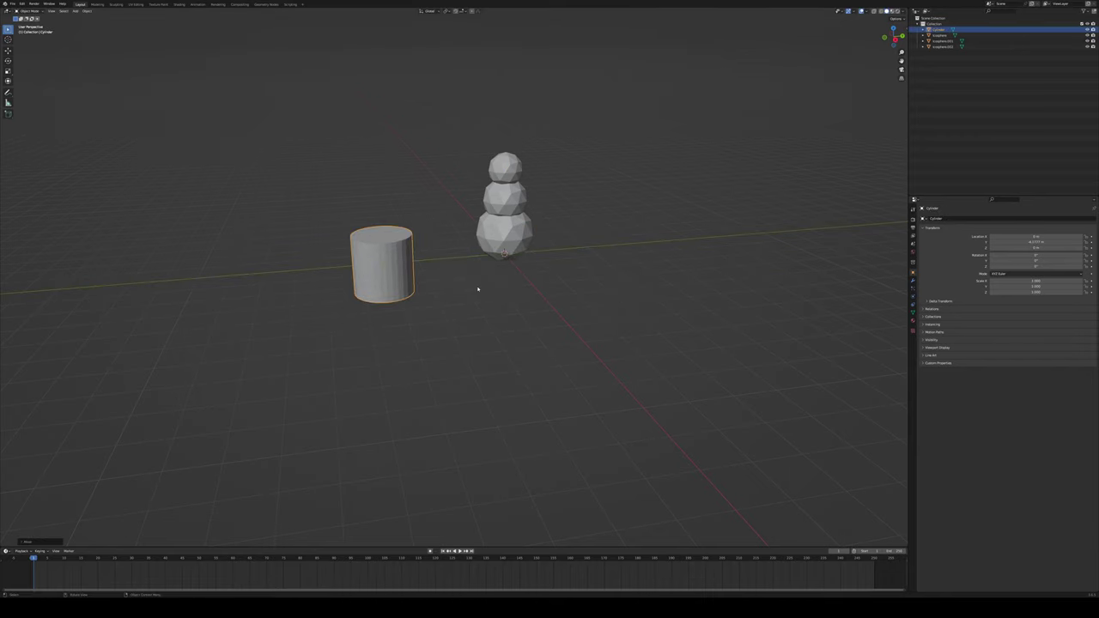
pyautogui.press('s')
pyautogui.press('z')
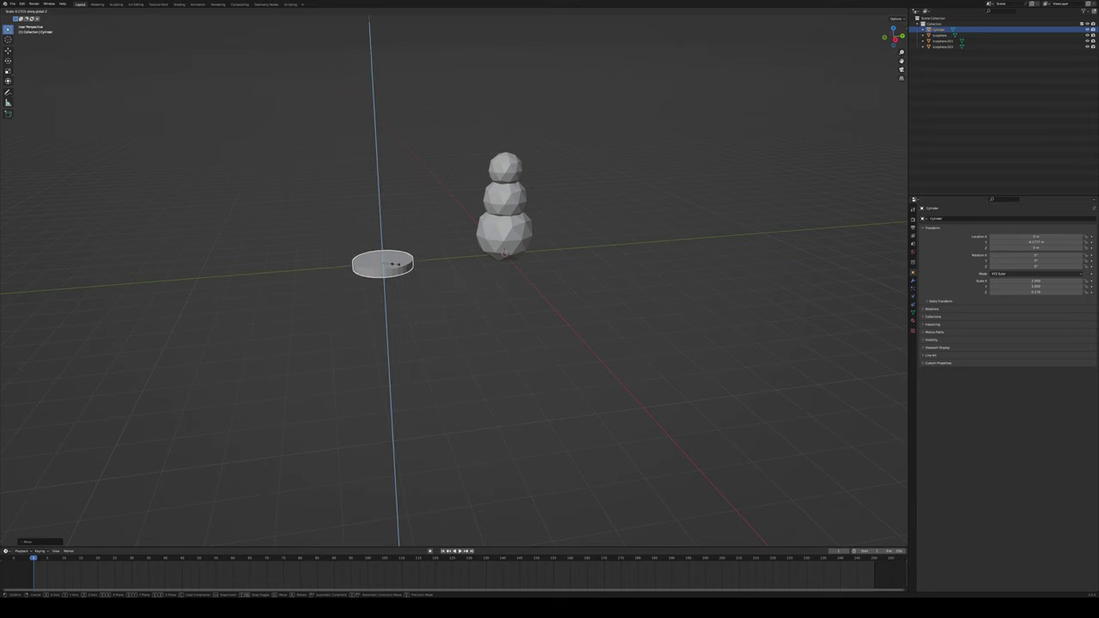
pyautogui.click(396, 264)
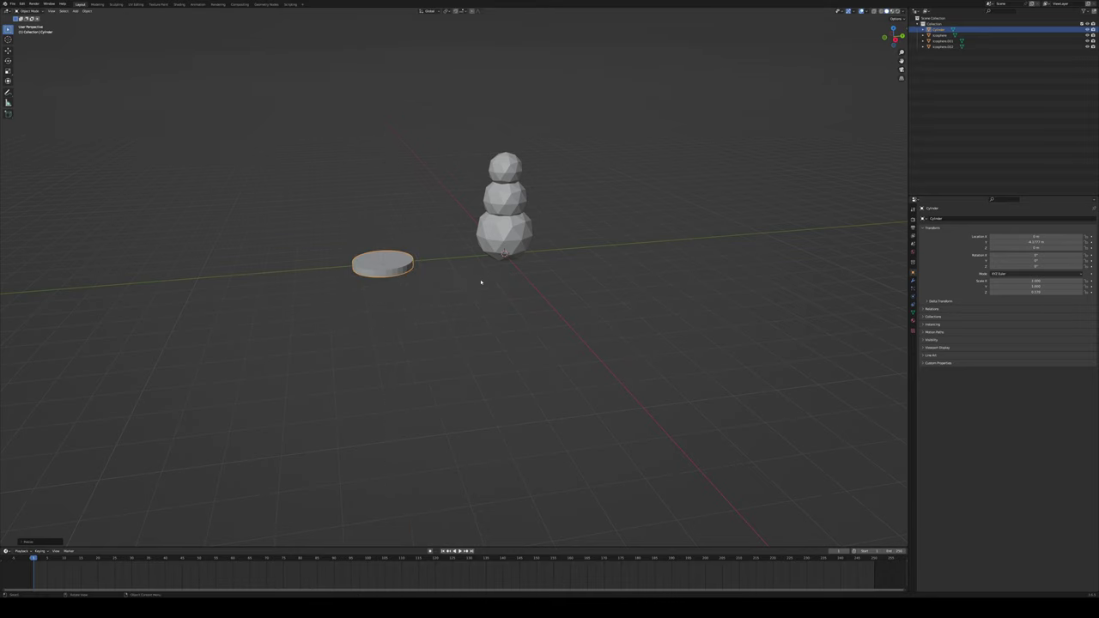
pyautogui.click(481, 282)
pyautogui.hotkey('shift', 'a')
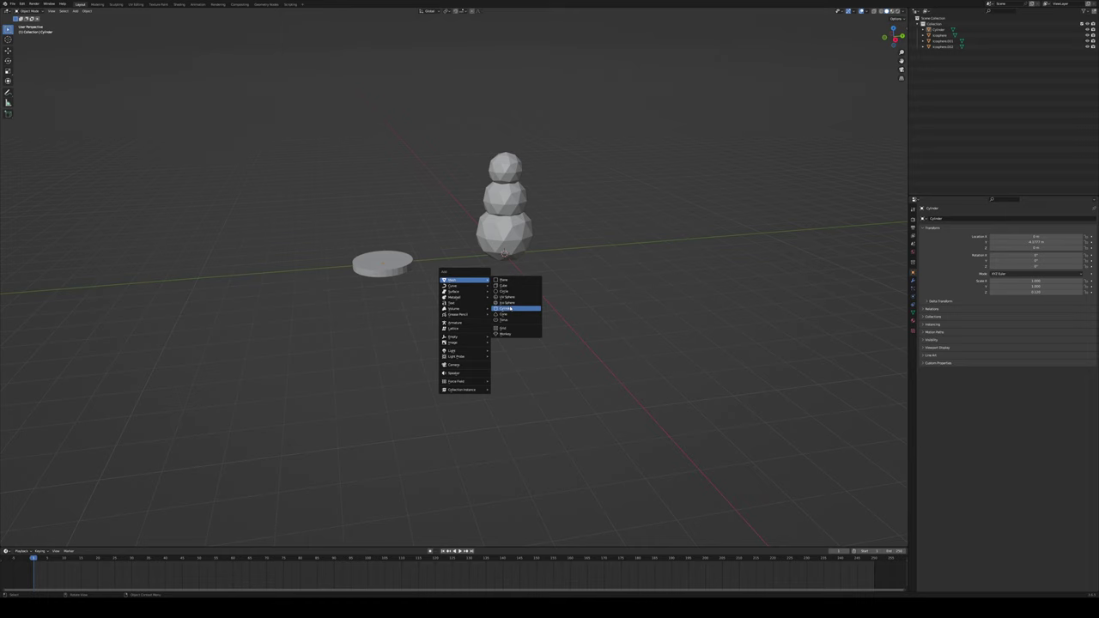
# Add a second cylinder and slide it along Y over the brim disc
pyautogui.click(513, 308)
pyautogui.press('g')
pyautogui.press('y')
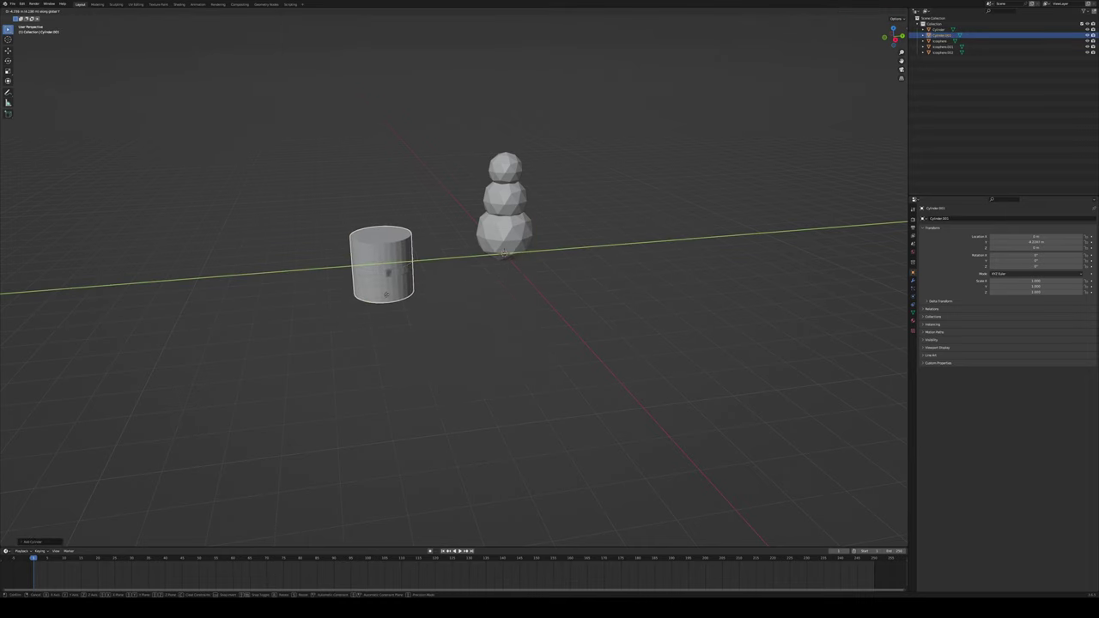
pyautogui.press('s')
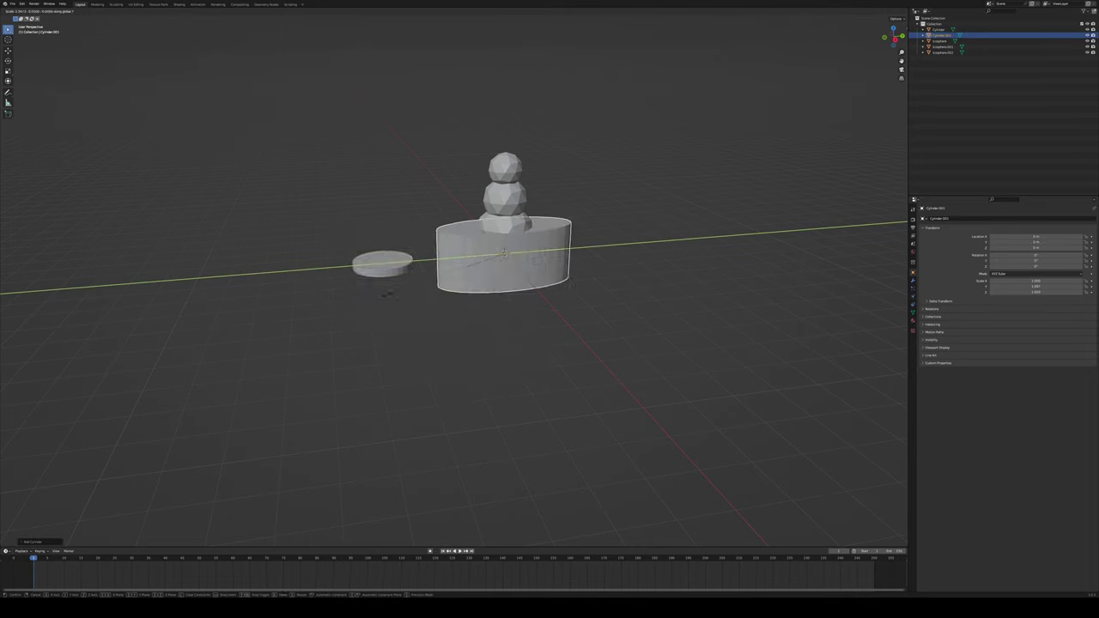
pyautogui.press('Escape')
pyautogui.press('g')
pyautogui.press('y')
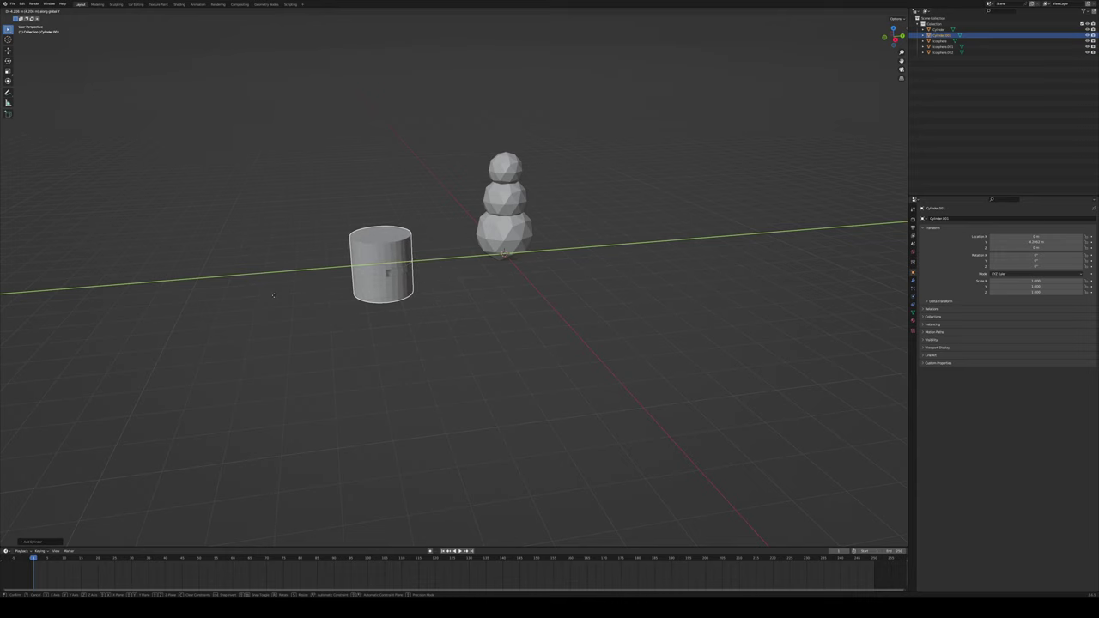
pyautogui.click(274, 296)
# Raise and shrink the cylinder into a crown seated on the brim, then select the brim
pyautogui.press('g')
pyautogui.press('z')
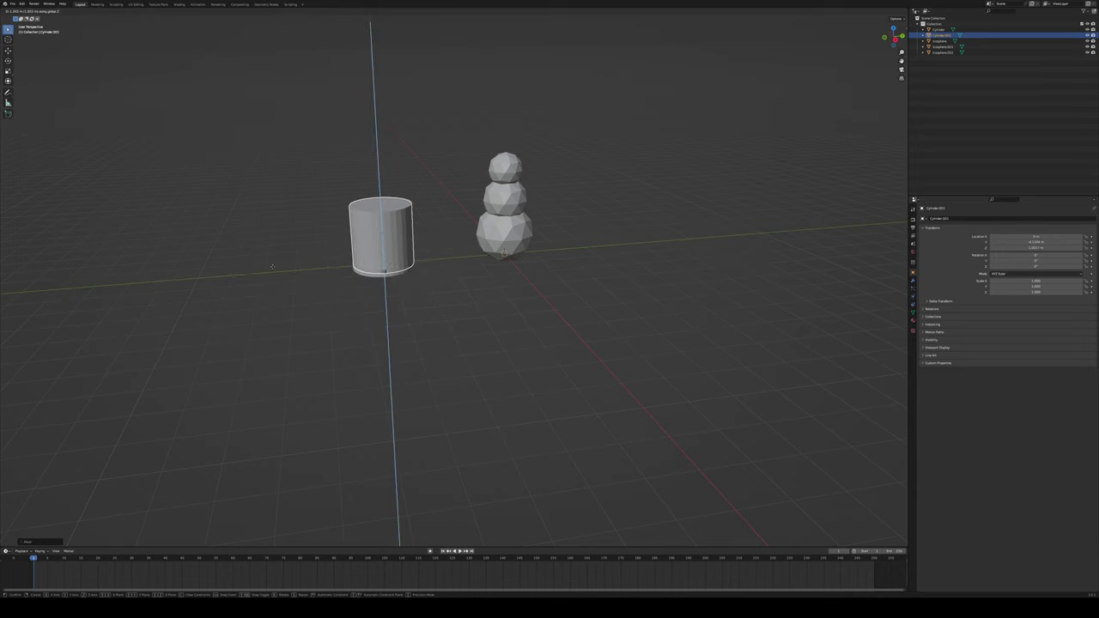
pyautogui.click(271, 267)
pyautogui.press('s')
pyautogui.click(313, 267)
pyautogui.press('g')
pyautogui.press('z')
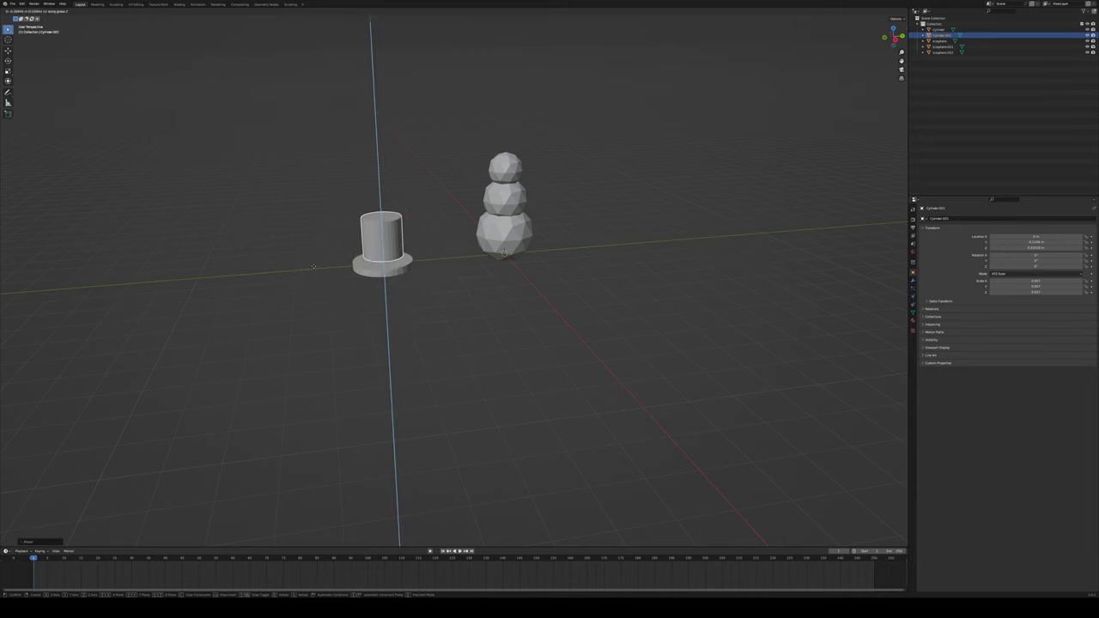
pyautogui.click(315, 272)
pyautogui.hotkey('alt', 'a')
pyautogui.hotkey('shift', 'alt', 'z')
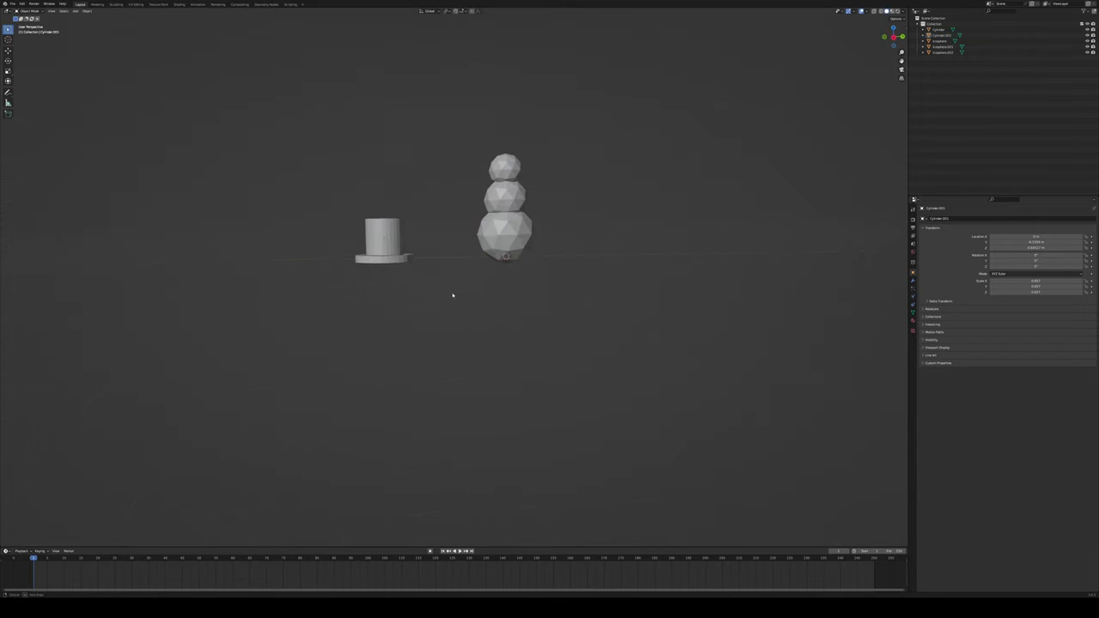
pyautogui.hotkey('shift', 'alt', 'z')
pyautogui.click(383, 267)
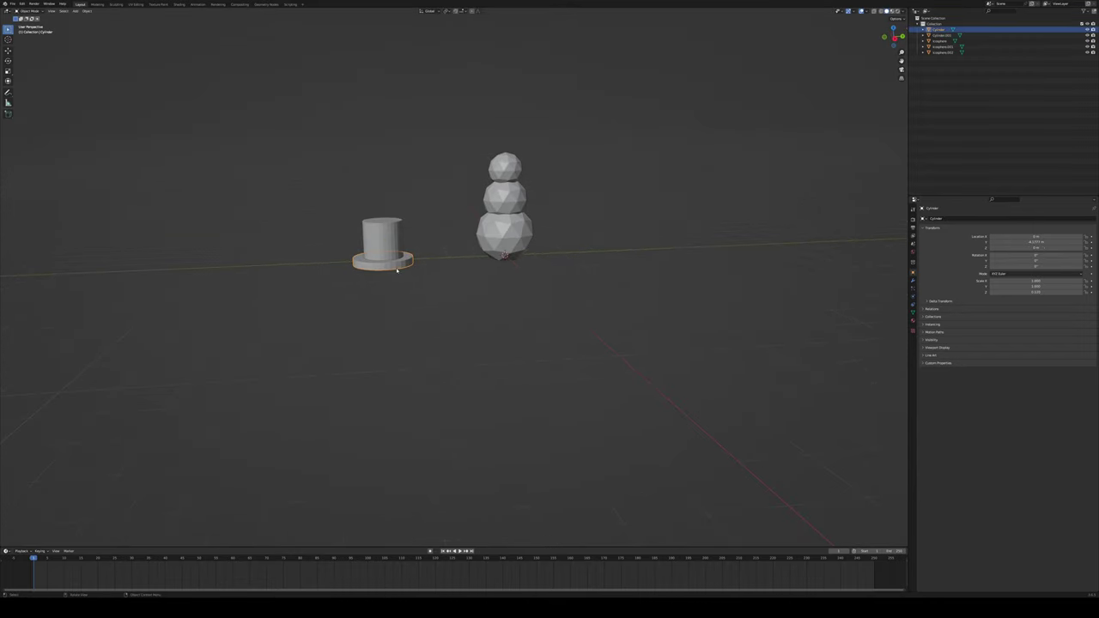
# Duplicate the brim upward and shrink the copy into a band around the crown's base
pyautogui.hotkey('shift', 'd')
pyautogui.press('z')
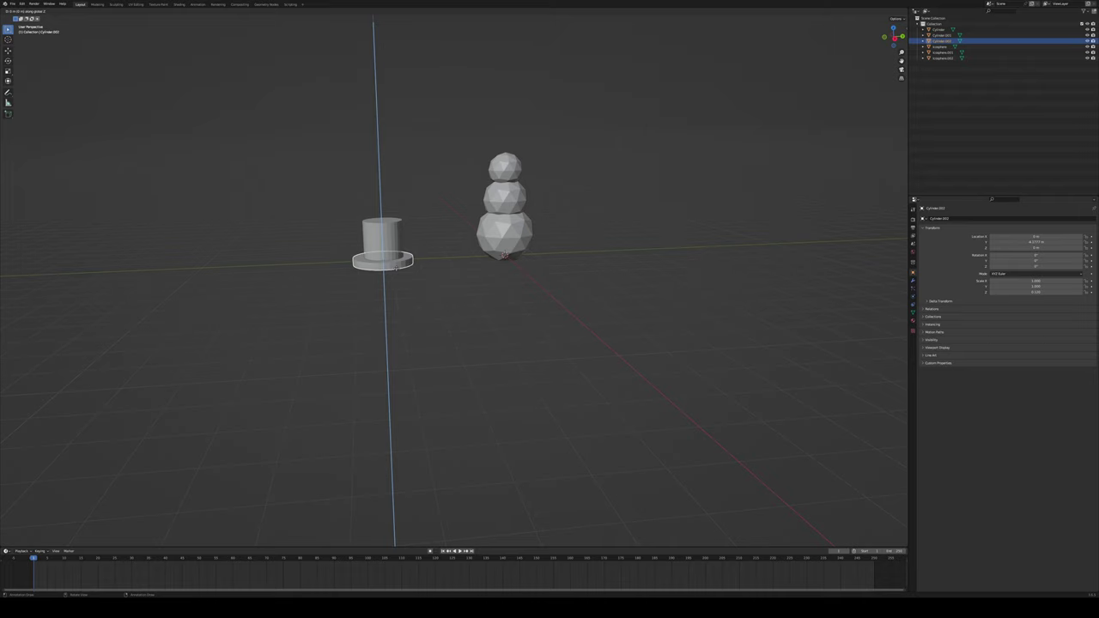
pyautogui.press('Return')
pyautogui.press('s')
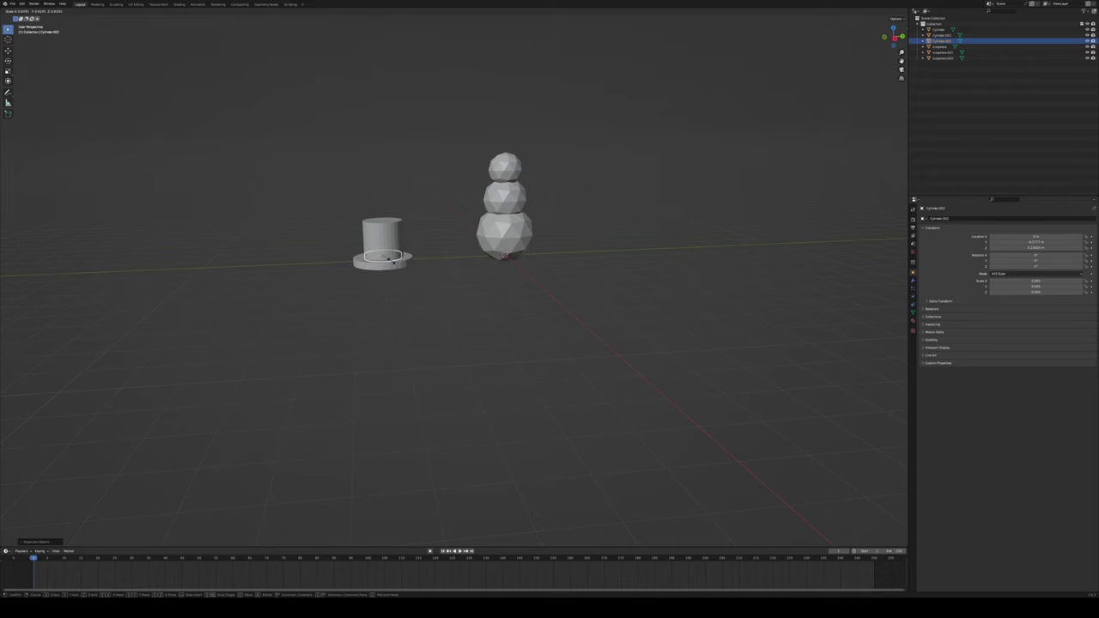
pyautogui.click(395, 259)
pyautogui.click(412, 287)
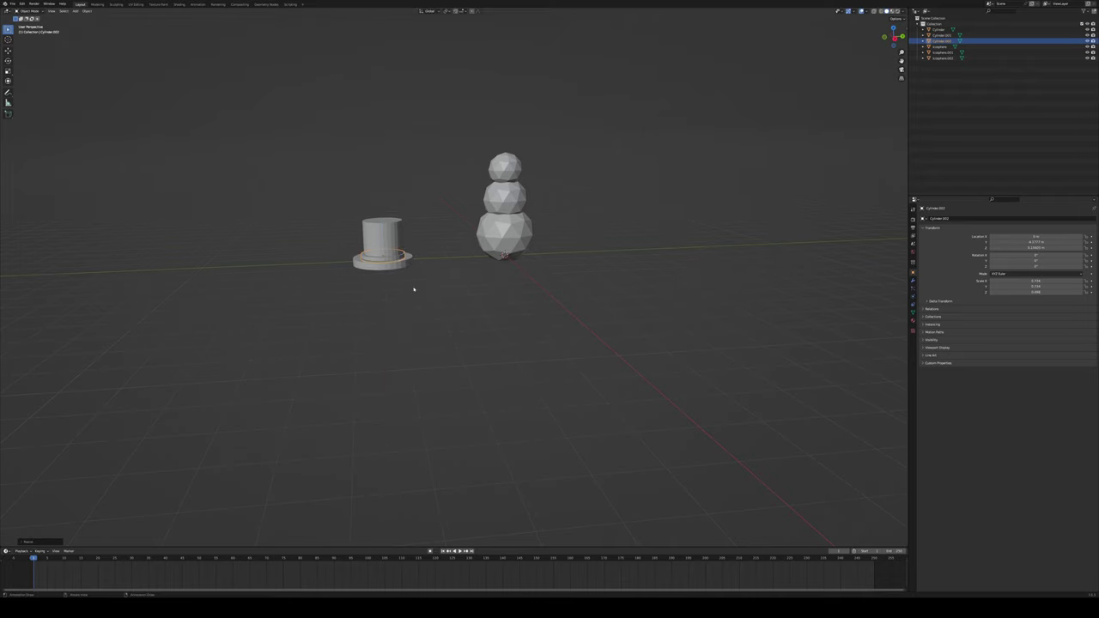
pyautogui.moveTo(412, 286)
pyautogui.mouseDown(button='middle')
pyautogui.moveTo(448, 305)
pyautogui.moveTo(446, 269)
pyautogui.moveTo(448, 295)
pyautogui.mouseUp(button='middle')
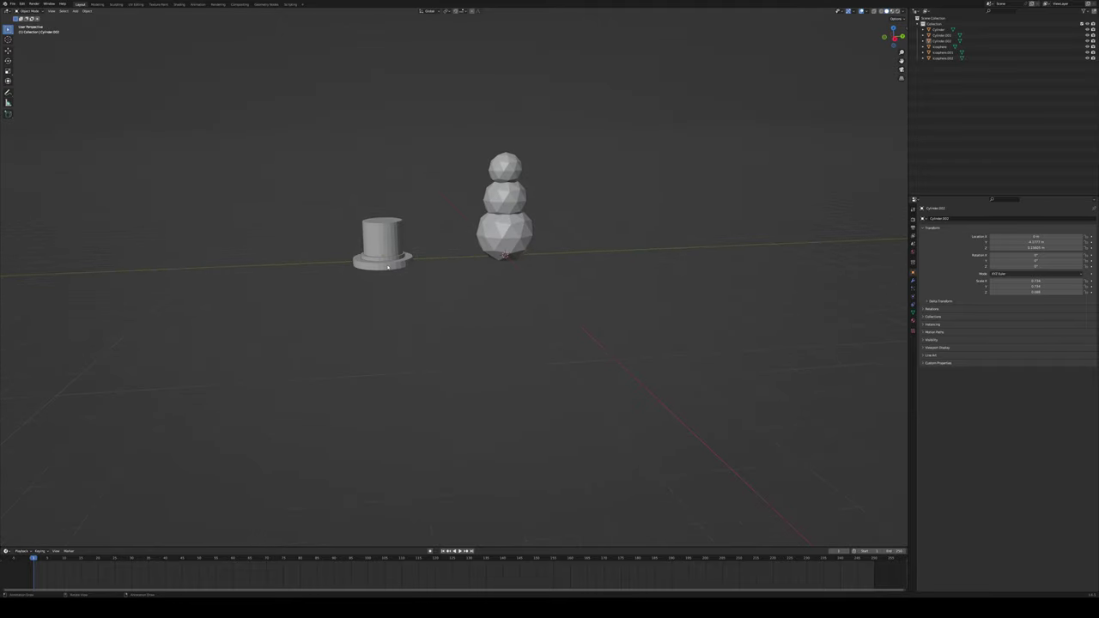
# Scale the brim thinner along Z and adjust its height
pyautogui.click(387, 267)
pyautogui.press('s')
pyautogui.press('z')
pyautogui.click(384, 264)
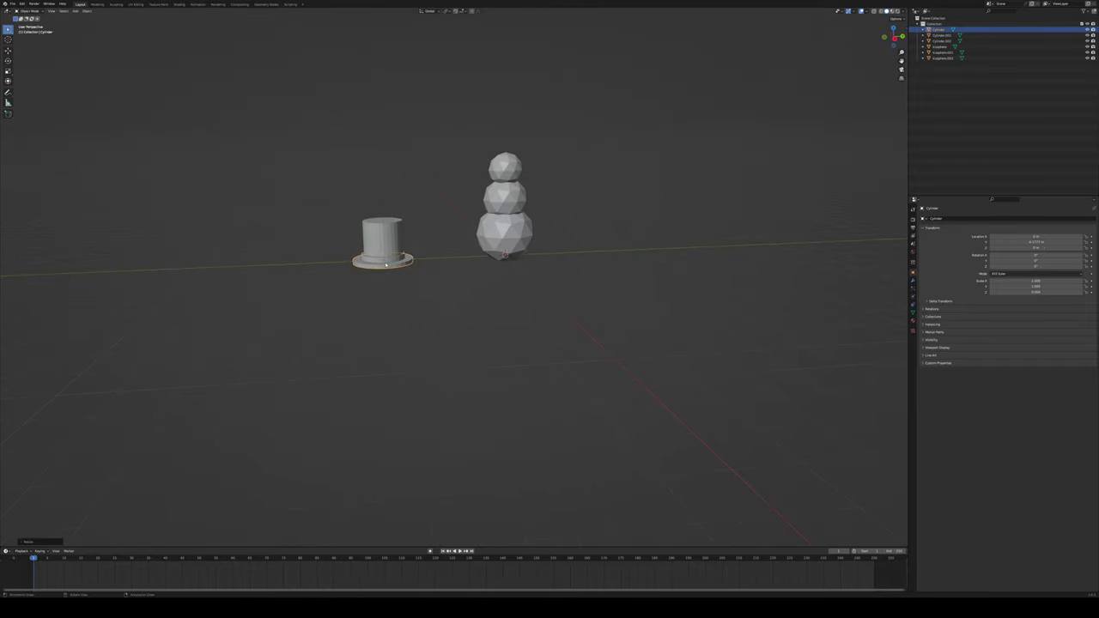
pyautogui.press('g')
pyautogui.press('z')
pyautogui.click(395, 268)
pyautogui.click(419, 290)
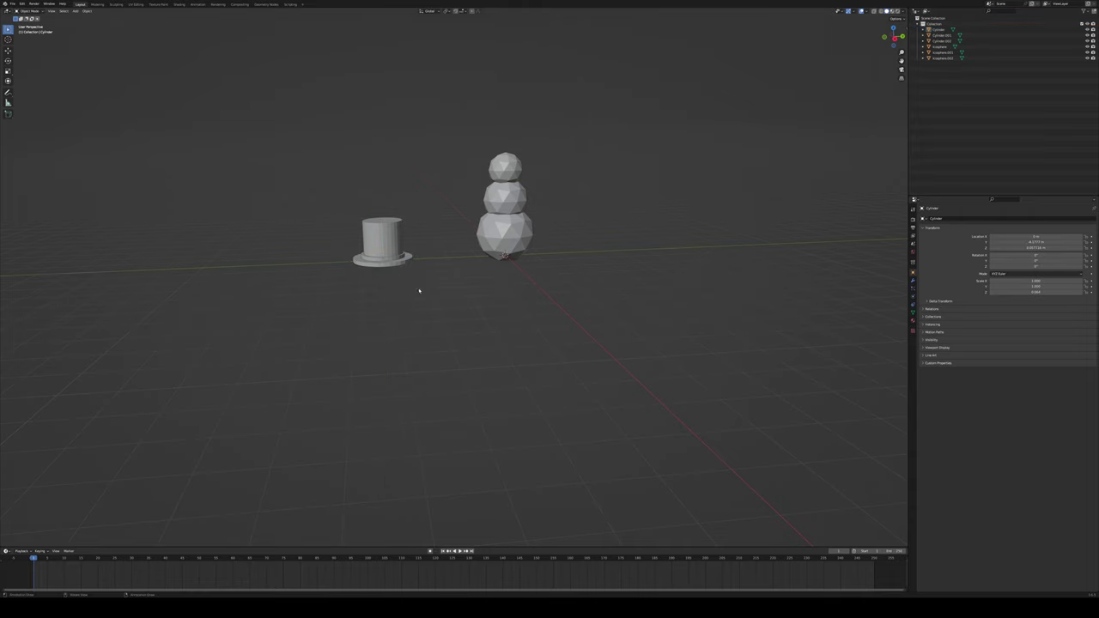
pyautogui.moveTo(447, 287); pyautogui.dragTo(348, 226, button='middle')
# Box-select the brim, crown and band, move them onto the snowman's head and shrink to fit
pyautogui.moveTo(325, 186); pyautogui.dragTo(429, 301)
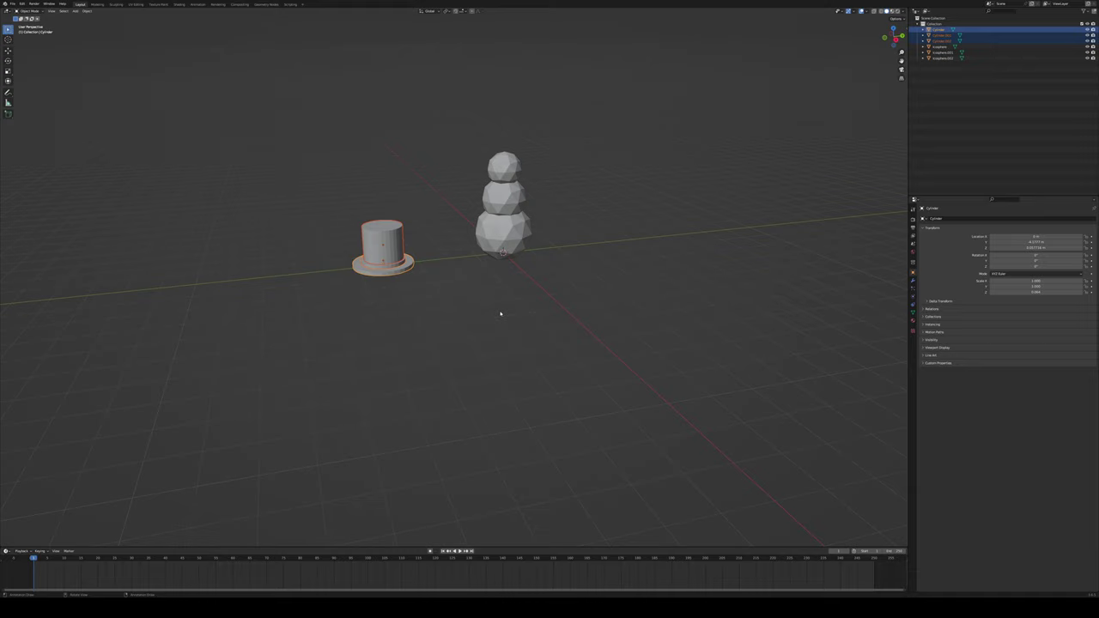
pyautogui.moveTo(501, 314); pyautogui.dragTo(491, 311, button='middle')
pyautogui.press('g')
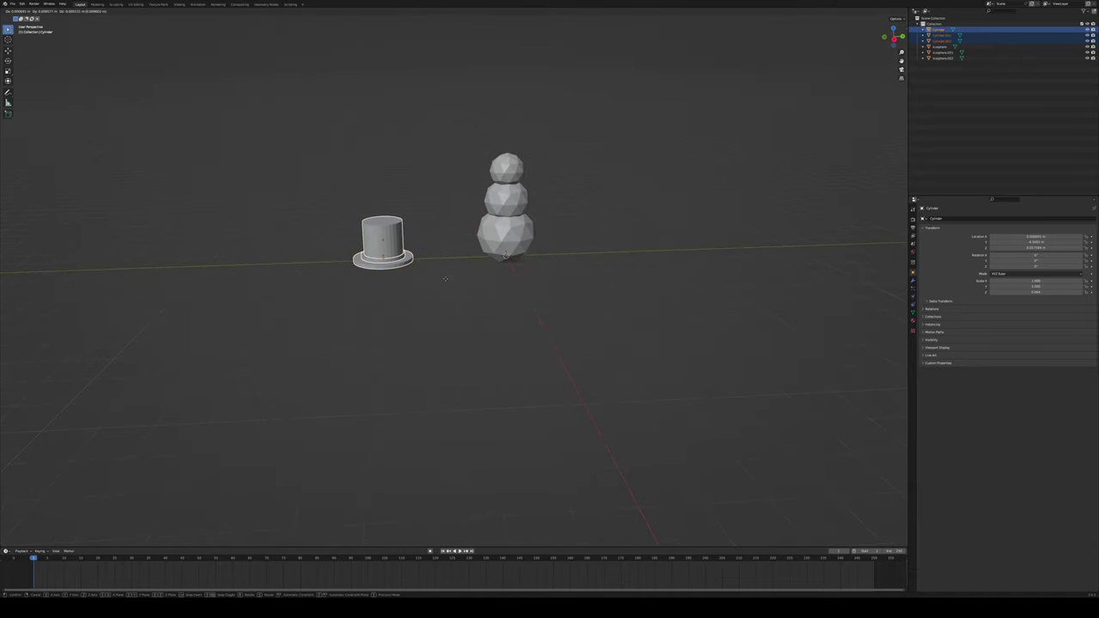
pyautogui.press('x')
pyautogui.press('z')
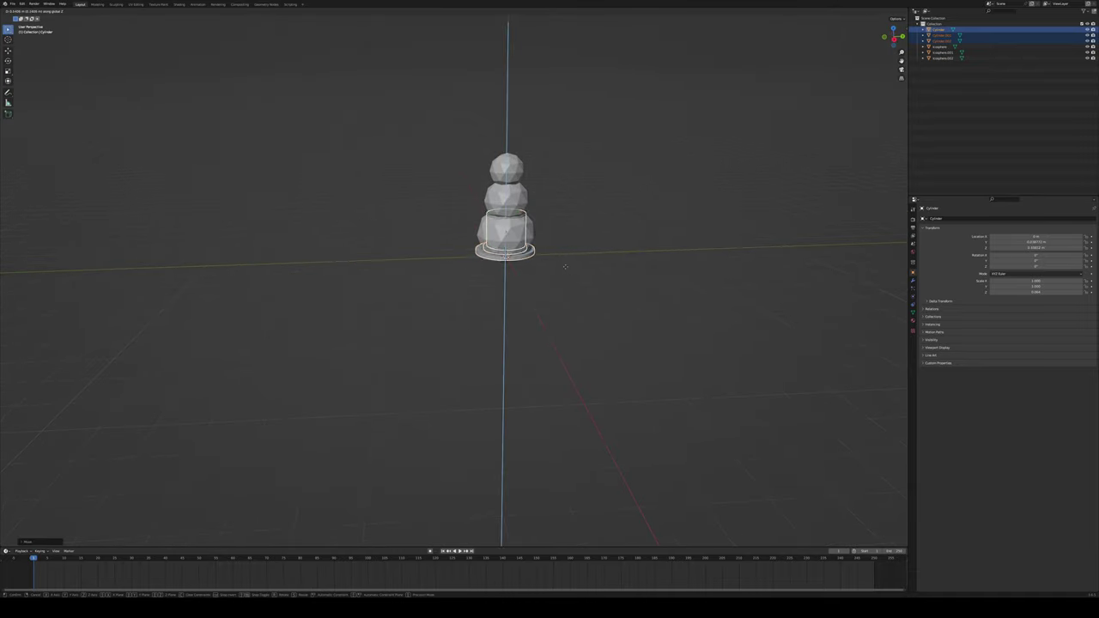
pyautogui.click(561, 189)
pyautogui.press('s')
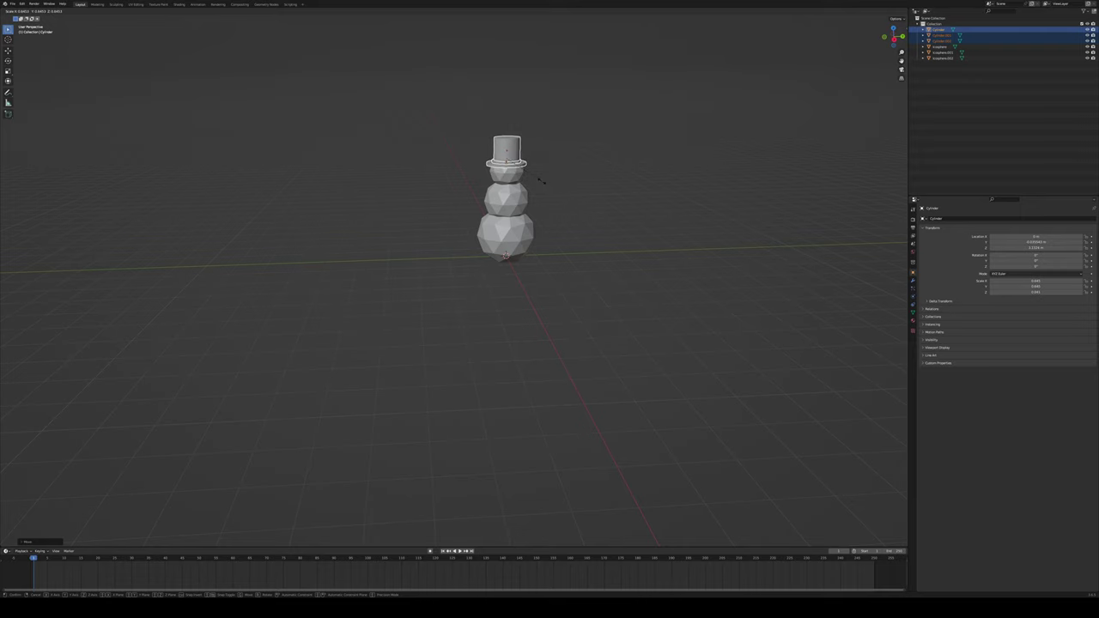
pyautogui.click(567, 239)
pyautogui.moveTo(569, 243); pyautogui.dragTo(564, 240, button='middle')
# Slide the hat along Y to centre it on the head and tilt it slightly
pyautogui.press('g')
pyautogui.press('z')
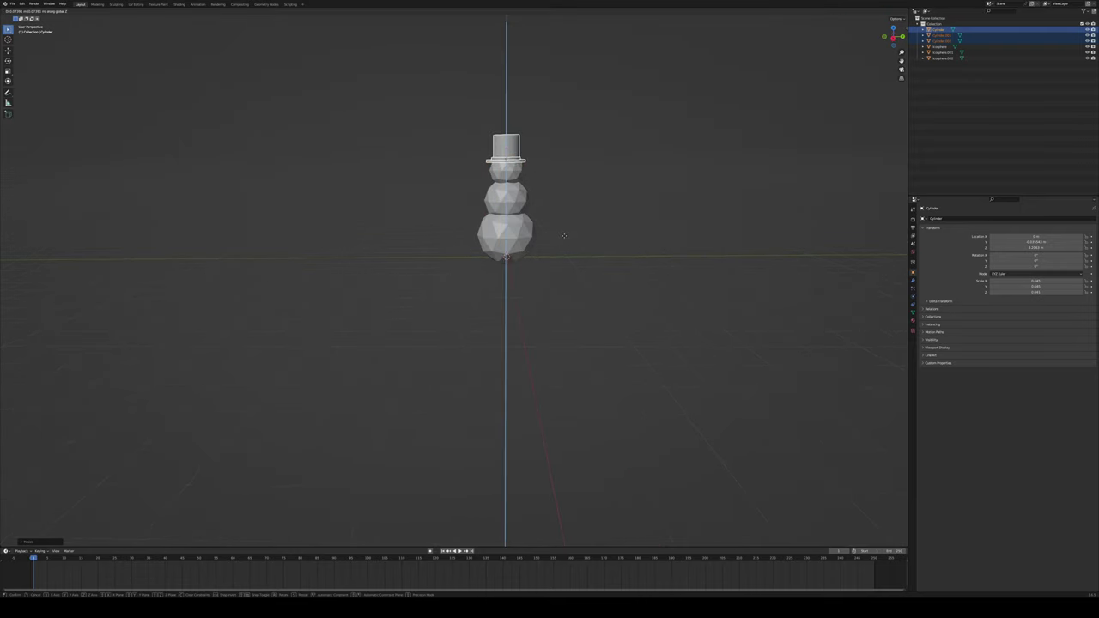
pyautogui.press('y')
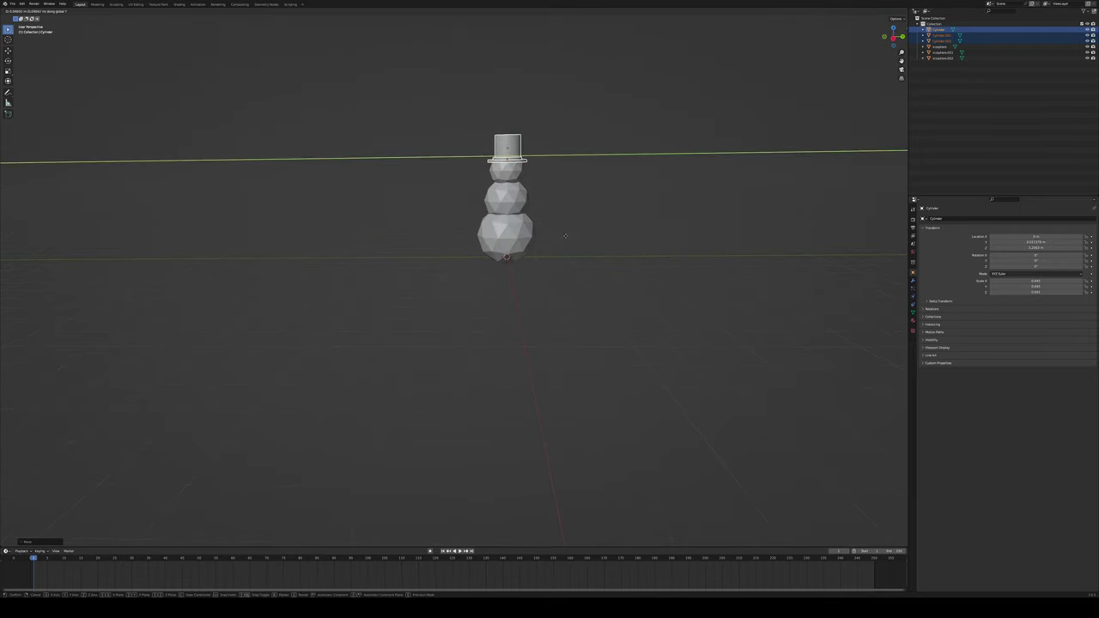
pyautogui.click(565, 235)
pyautogui.press('r')
pyautogui.press('y')
pyautogui.press('x')
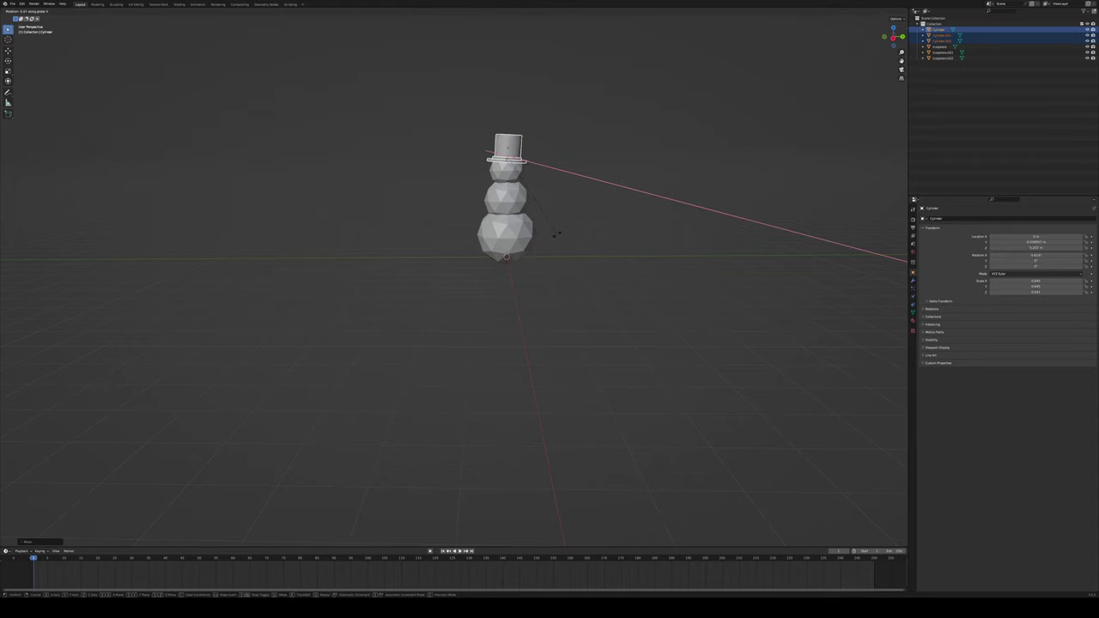
pyautogui.press('x')
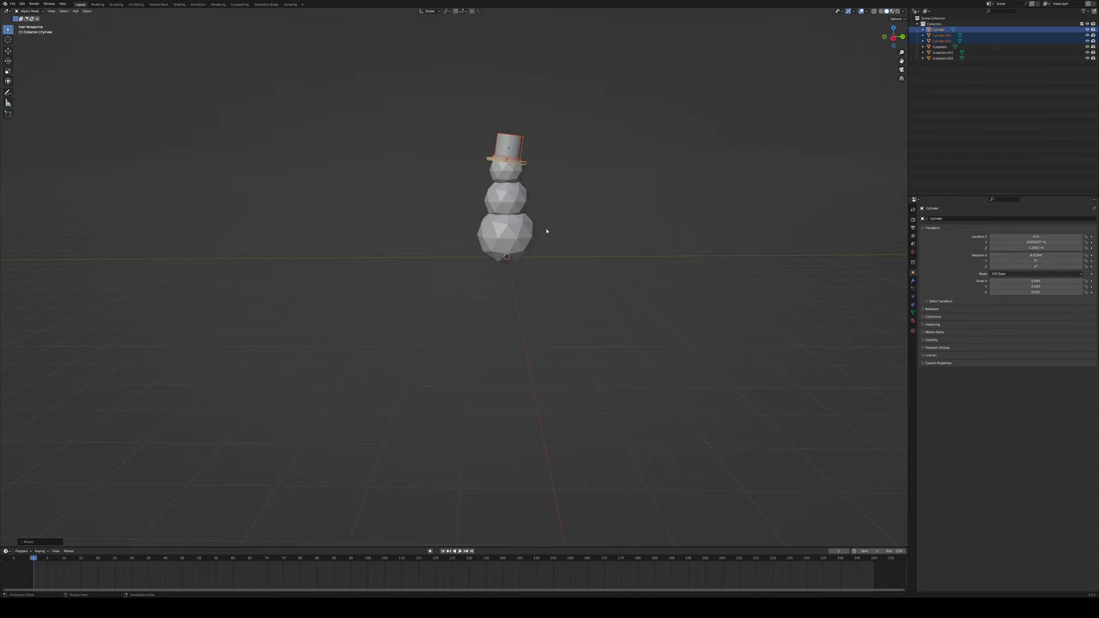
pyautogui.press('y')
pyautogui.press('Escape')
pyautogui.click(590, 293)
pyautogui.moveTo(590, 294)
pyautogui.mouseDown(button='middle')
pyautogui.moveTo(520, 312)
pyautogui.moveTo(597, 309)
pyautogui.moveTo(579, 306)
pyautogui.mouseUp(button='middle')
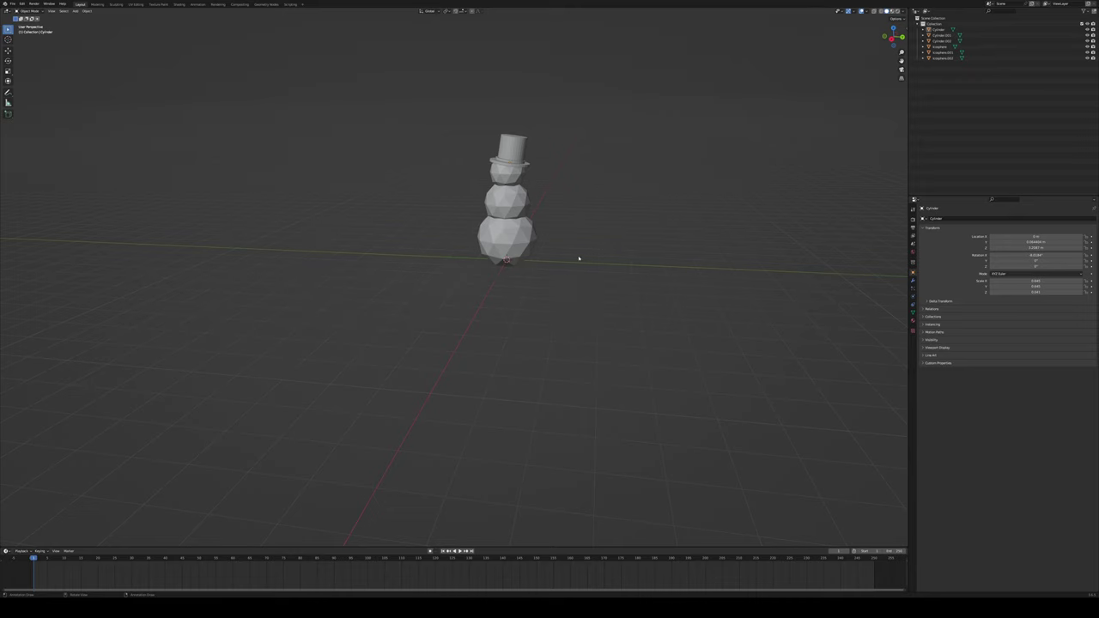
# Give the bottom snowball a new material with a bright green base colour
pyautogui.click(512, 238)
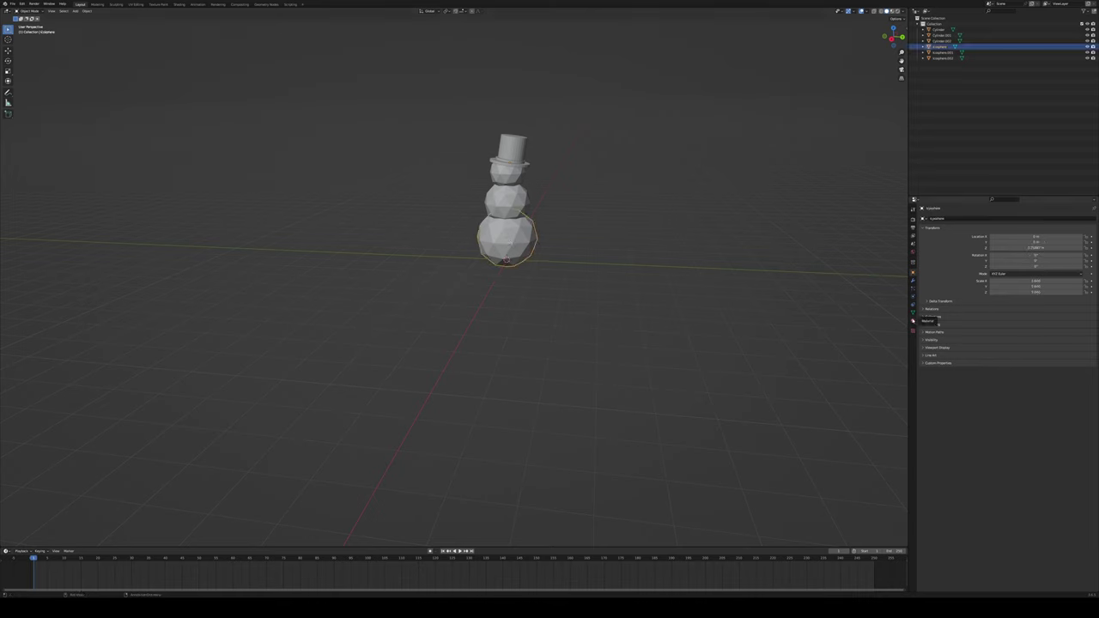
pyautogui.click(912, 319)
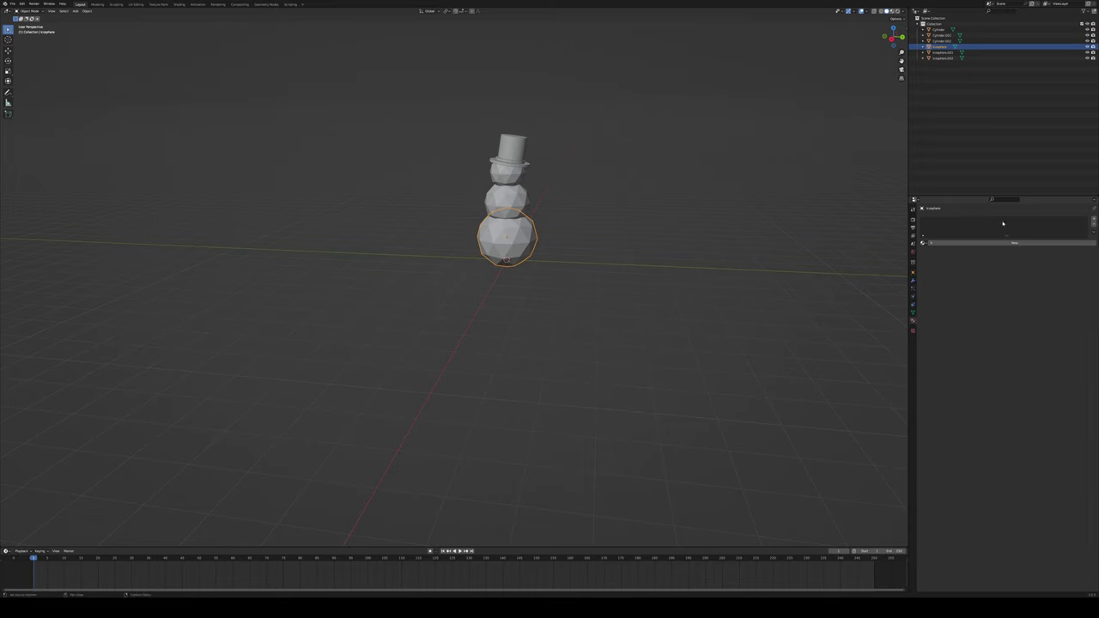
pyautogui.click(973, 242)
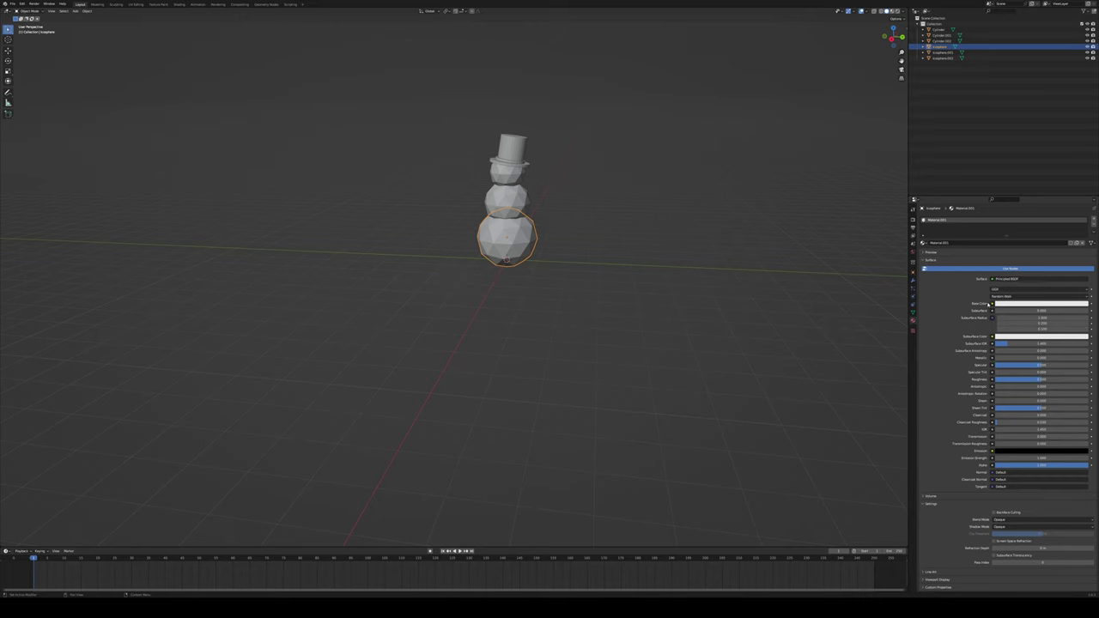
pyautogui.click(1005, 304)
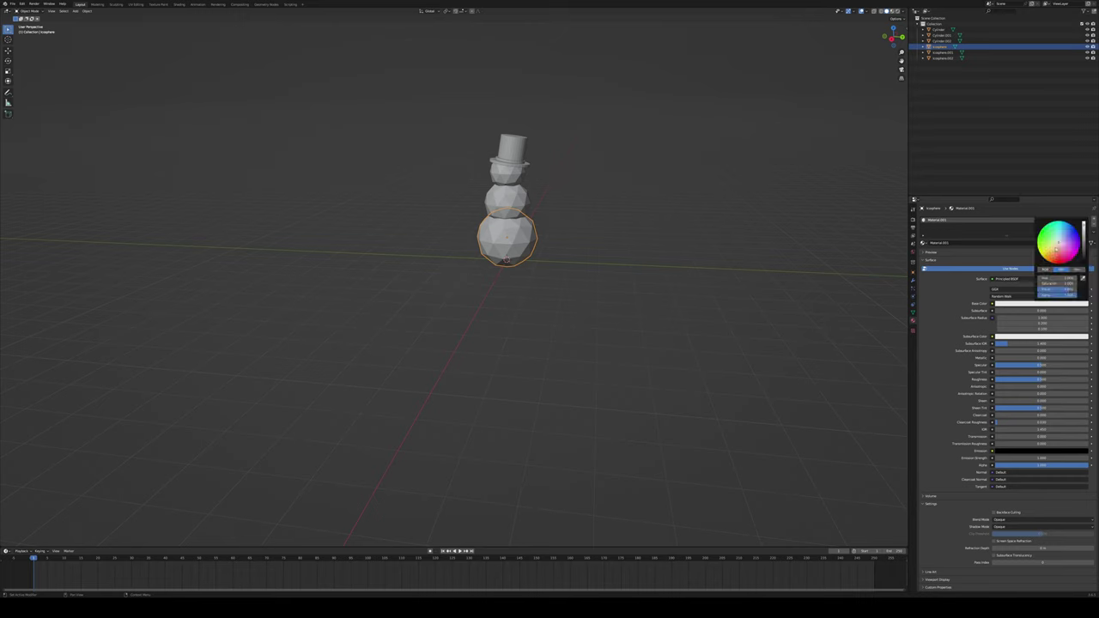
pyautogui.hotkey('ctrl', 'v')
pyautogui.hotkey('ctrl', 'v')
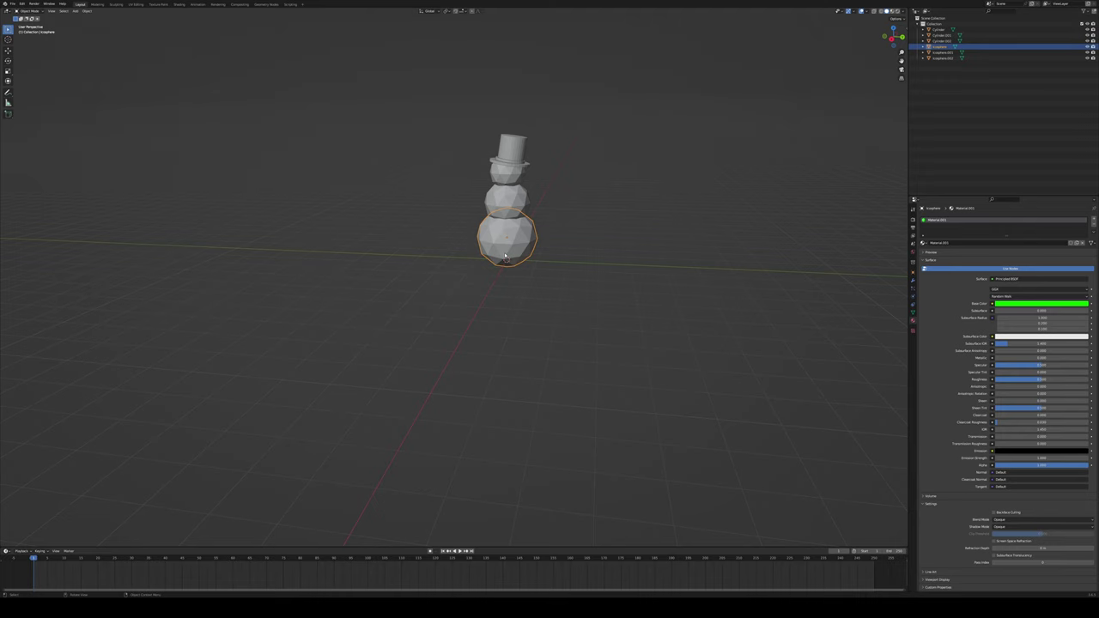
# Deselect the bottom sphere, switch to Wireframe shading, then back to Solid
pyautogui.click(576, 238)
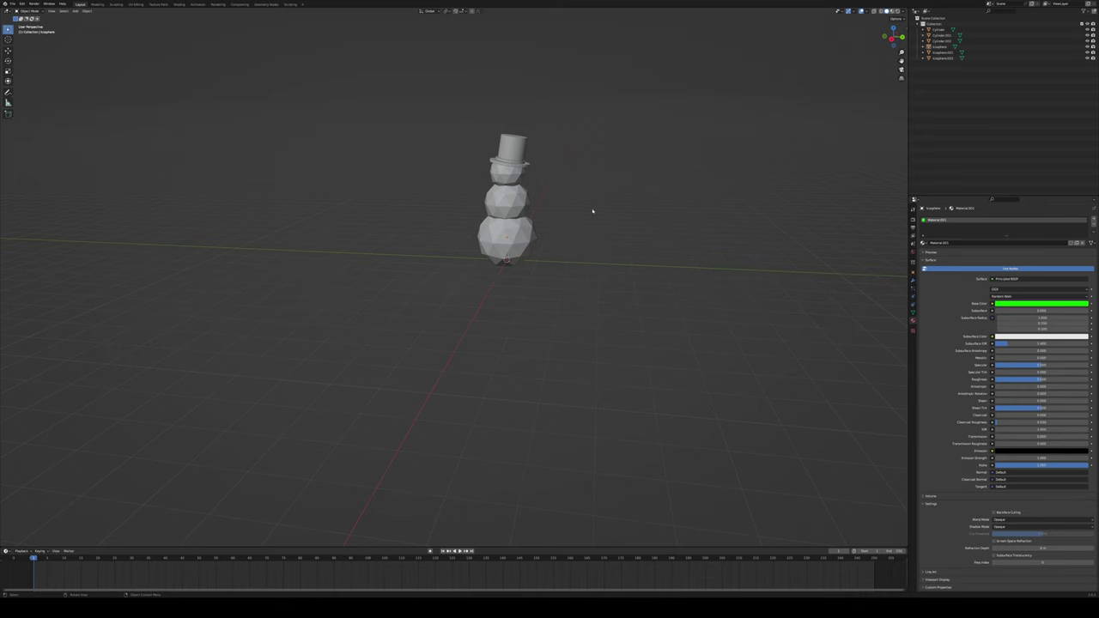
pyautogui.press('z')
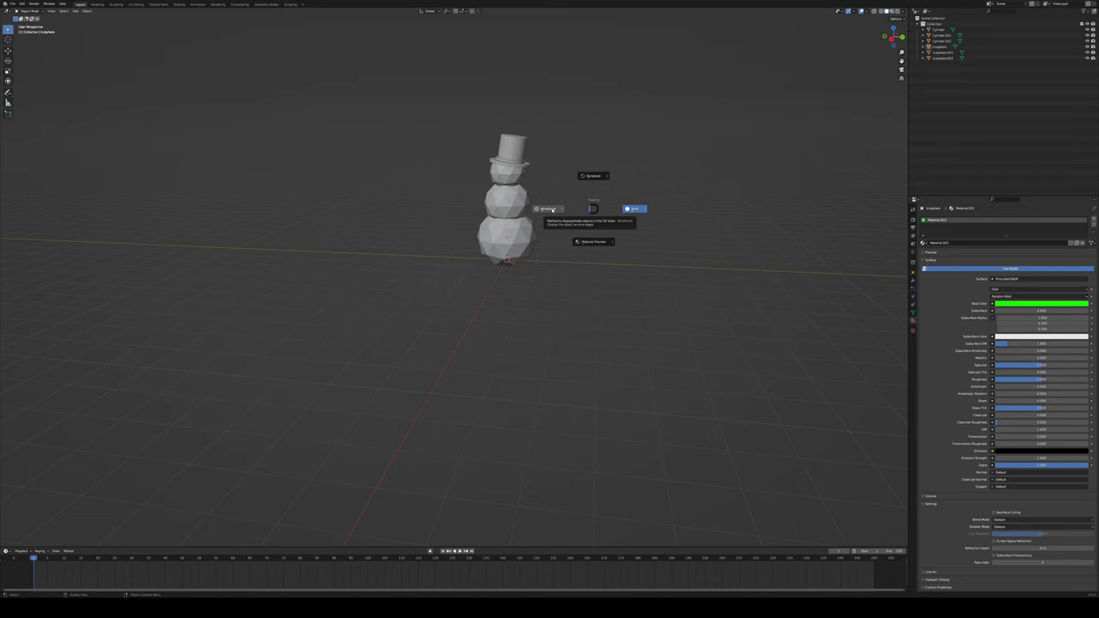
pyautogui.click(551, 209)
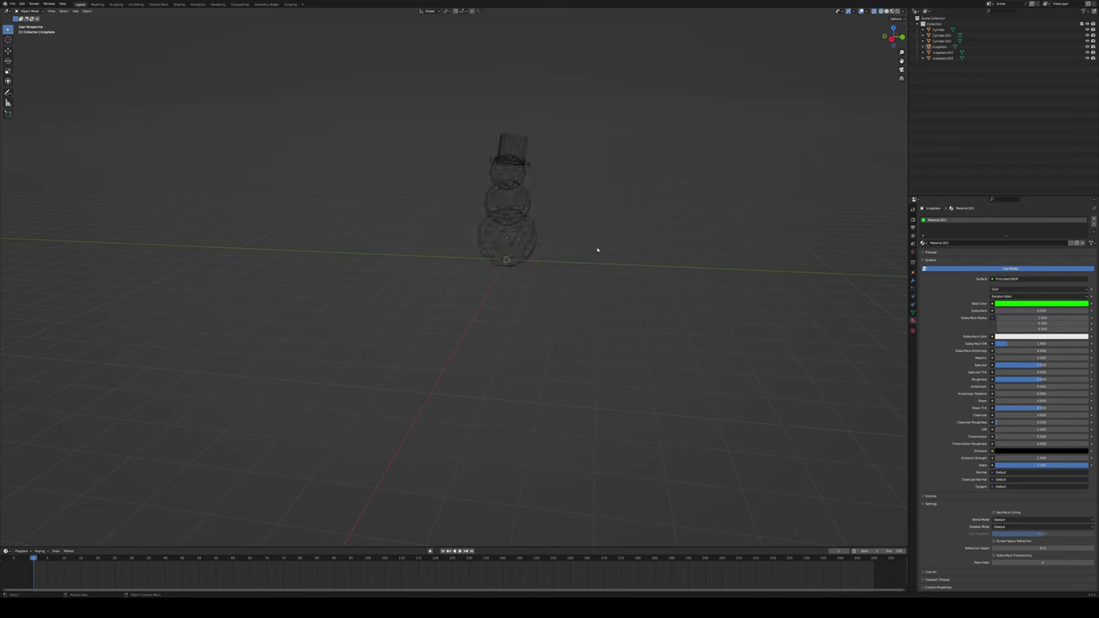
pyautogui.press('z')
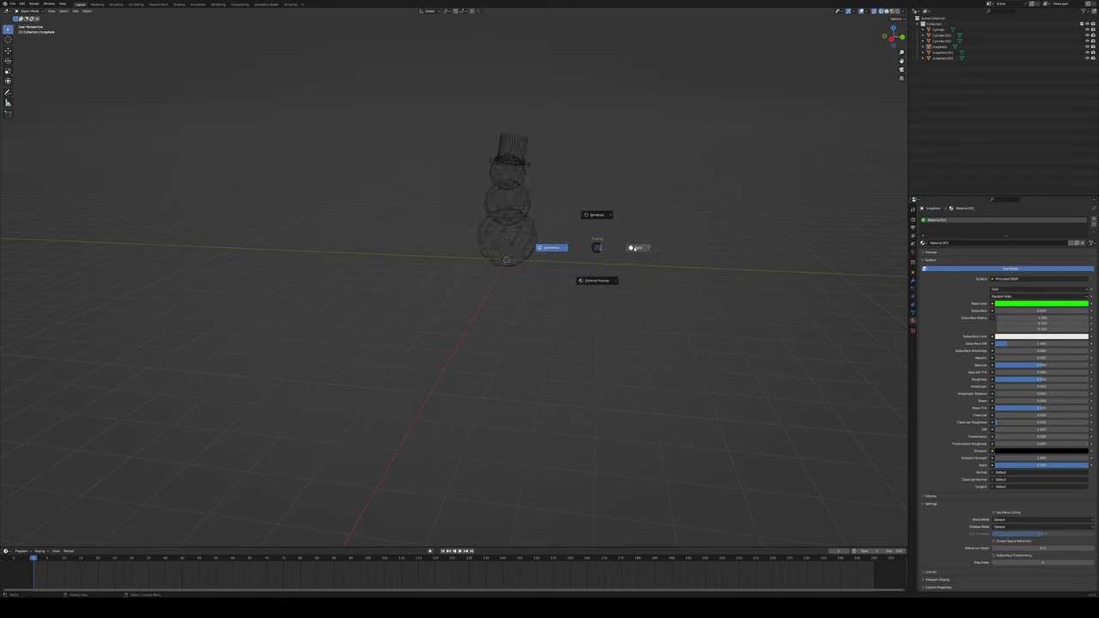
pyautogui.click(635, 249)
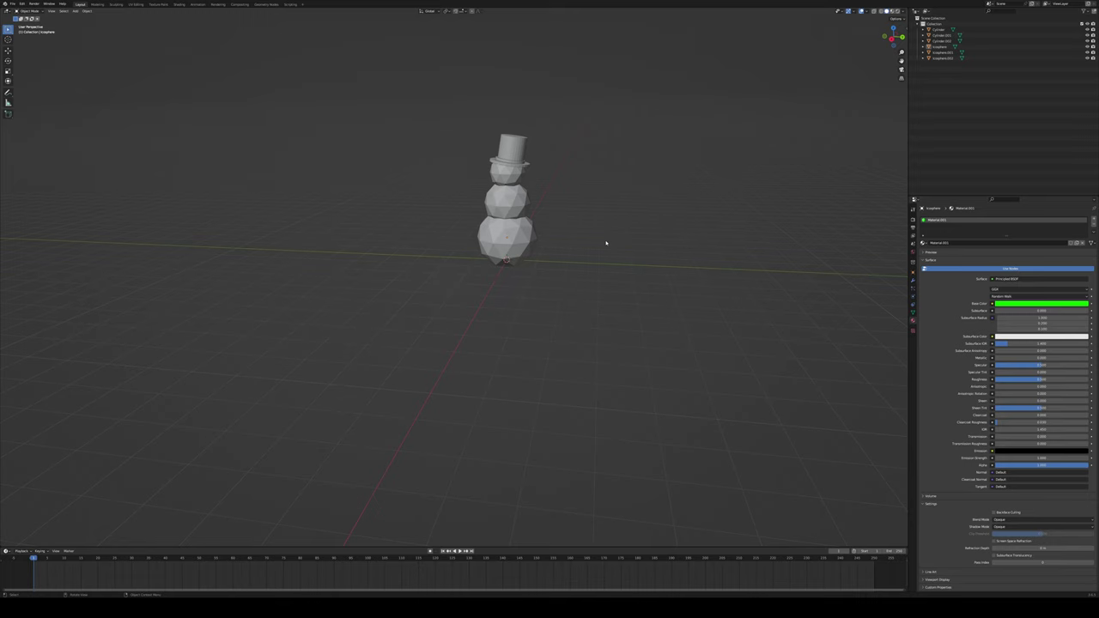
# Switch to Material Preview, briefly check Rendered shading, then return to Material Preview
pyautogui.press('z')
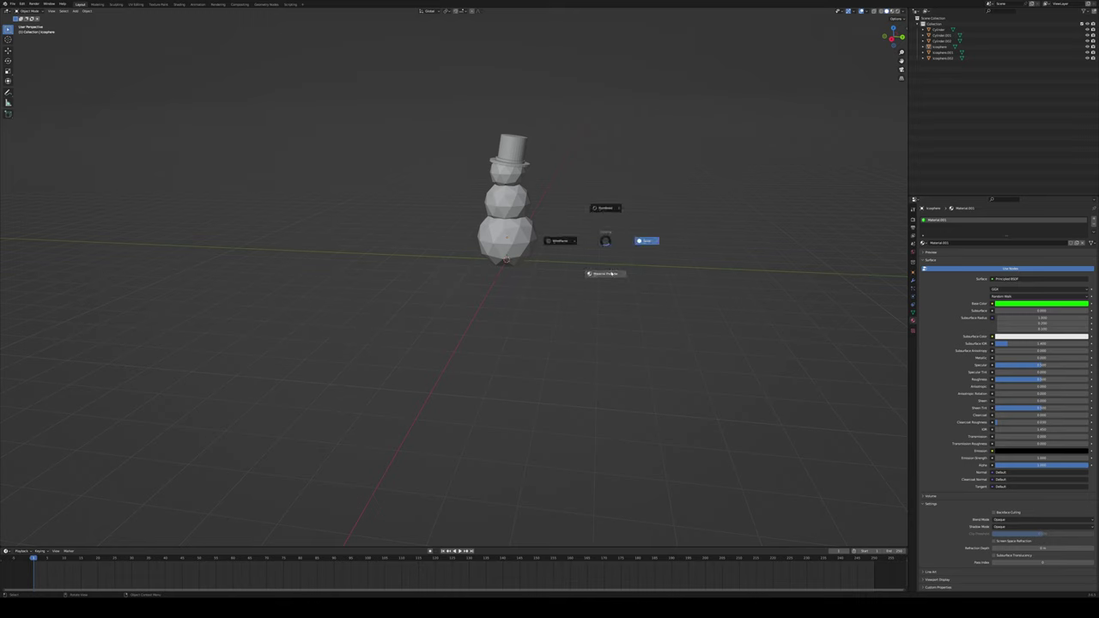
pyautogui.click(611, 273)
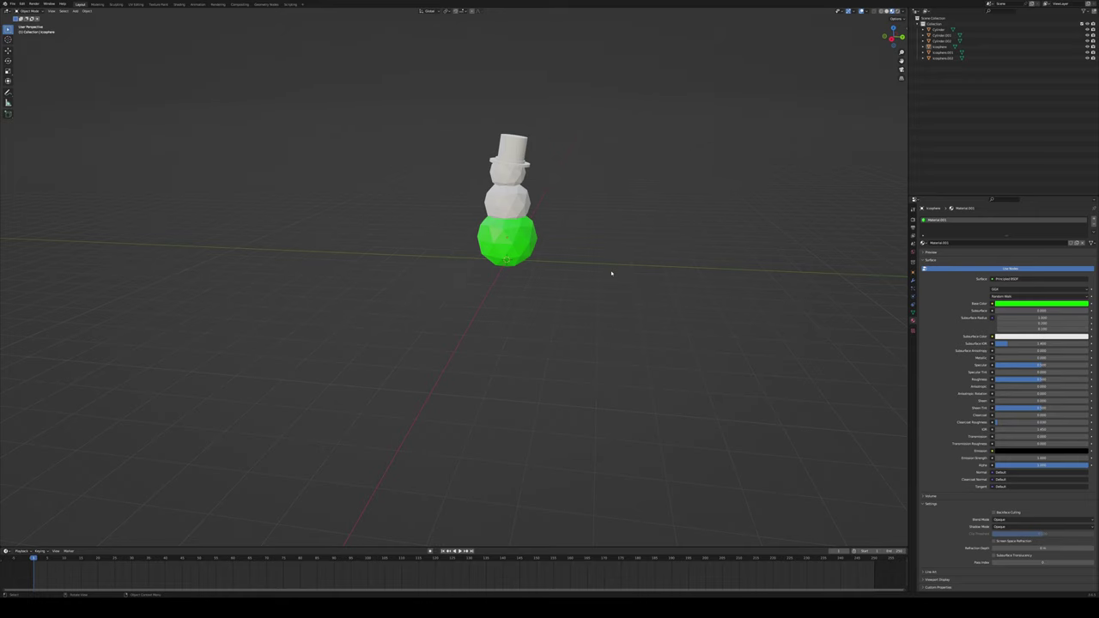
pyautogui.press('z')
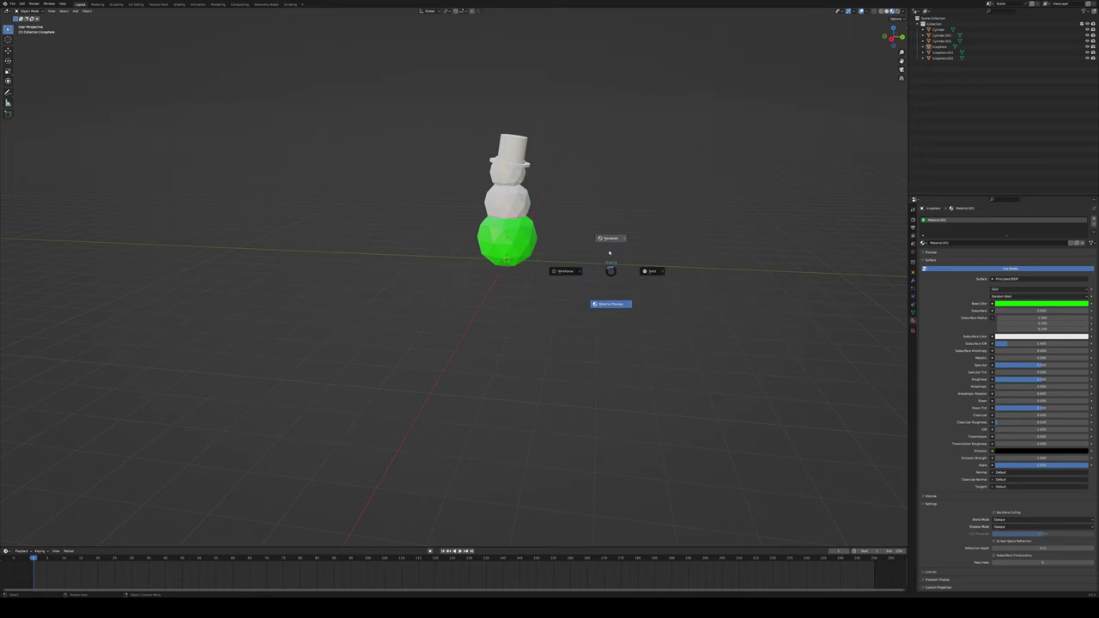
pyautogui.click(613, 241)
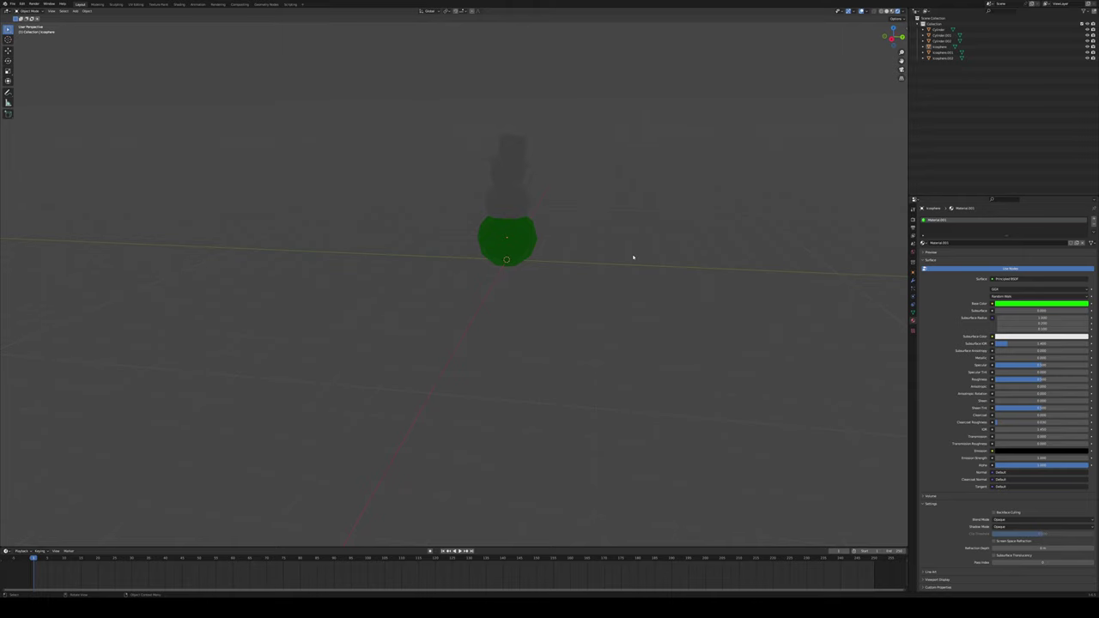
pyautogui.press('z')
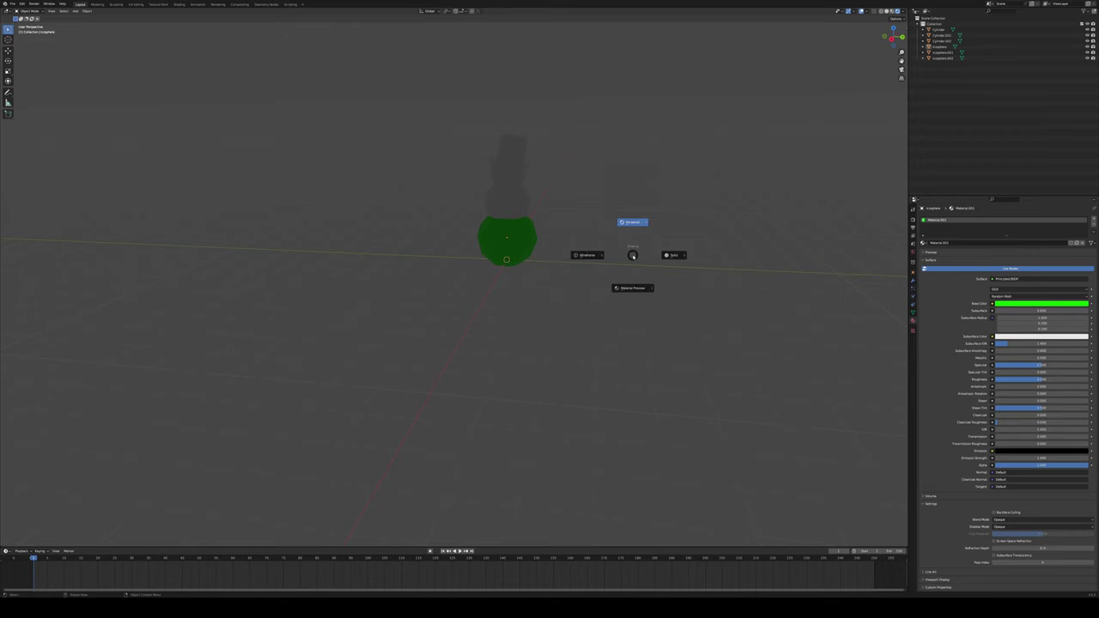
pyautogui.click(626, 292)
# Change the bottom sphere's base colour from green to white
pyautogui.click(534, 239)
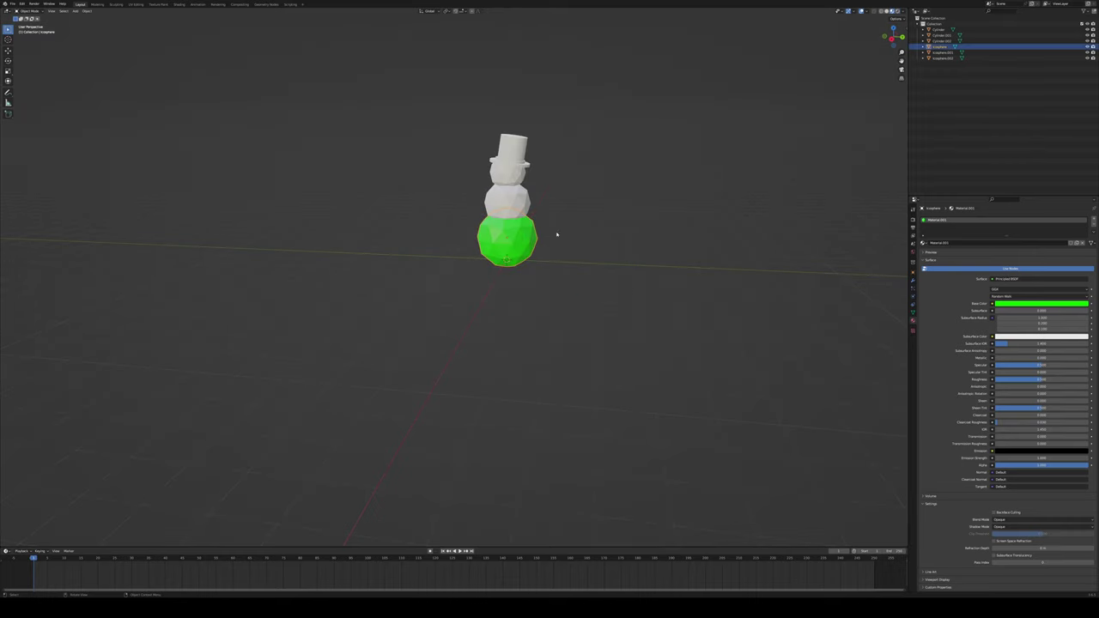
pyautogui.click(1006, 305)
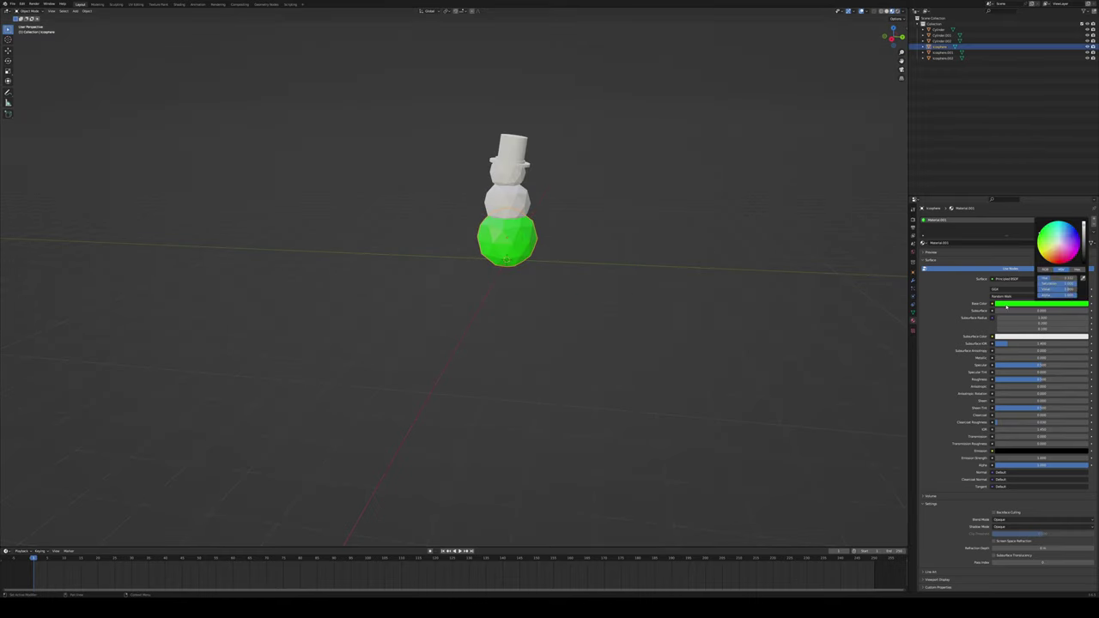
pyautogui.click(1058, 243)
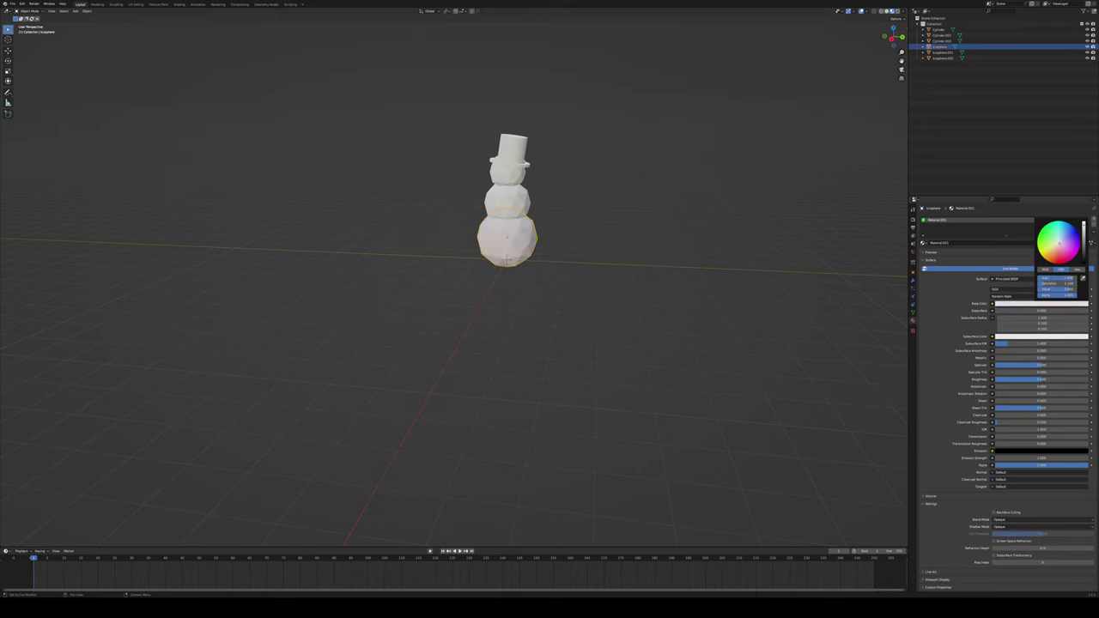
# Assign the white Material.001 to the middle and top spheres
pyautogui.click(519, 200)
pyautogui.click(924, 243)
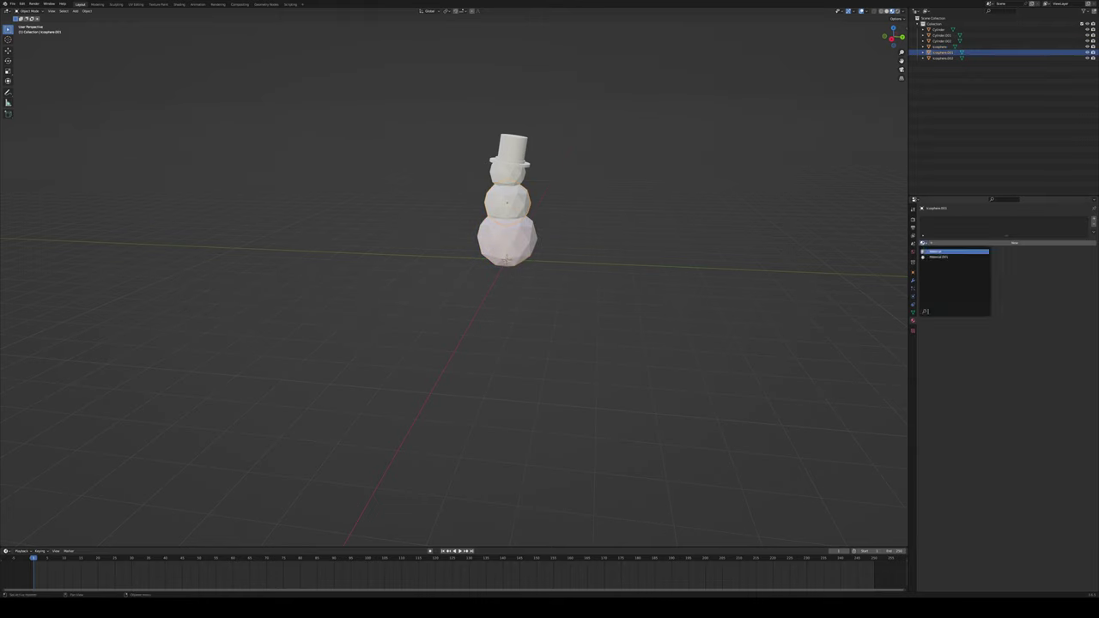
pyautogui.click(944, 251)
pyautogui.click(508, 170)
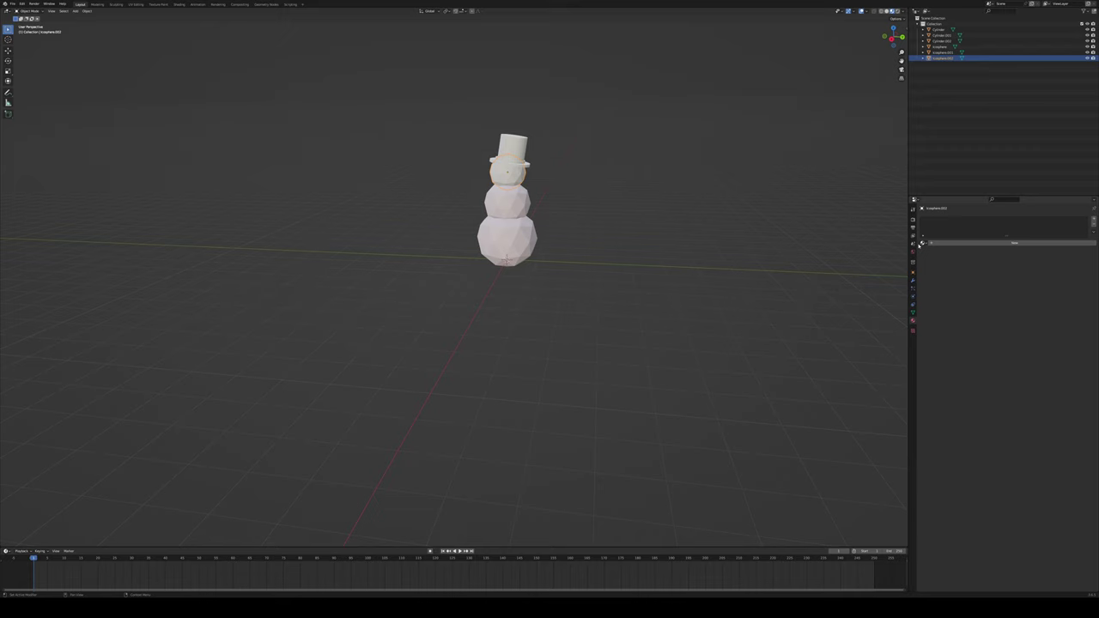
pyautogui.click(924, 243)
pyautogui.click(939, 257)
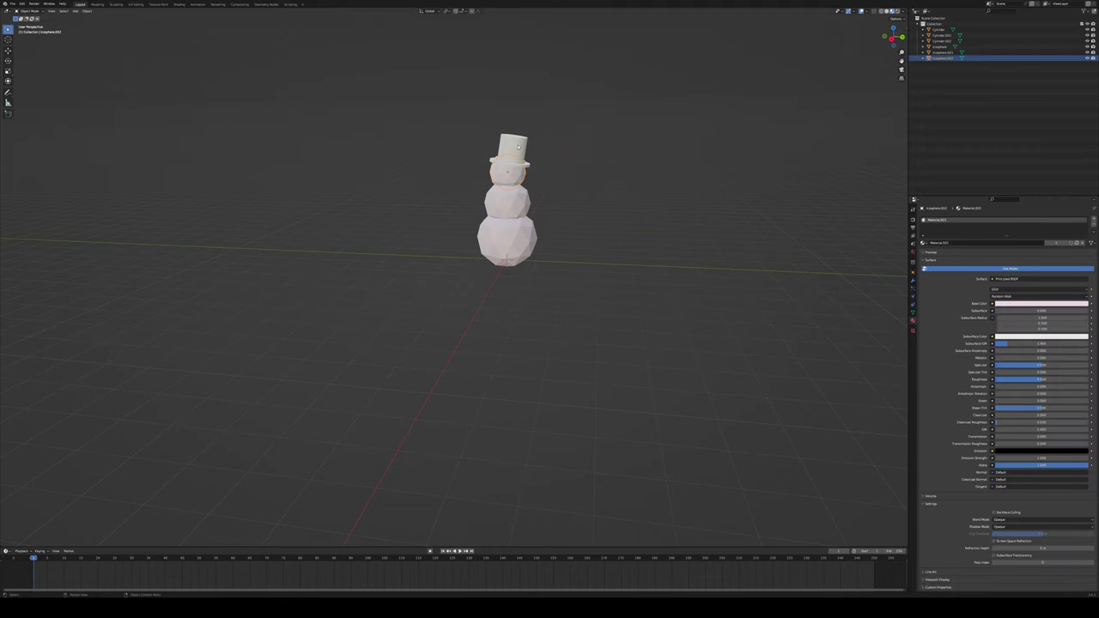
pyautogui.click(517, 147)
# Create a black Material.002 for the hat and apply it to both hat cylinders
pyautogui.click(1014, 243)
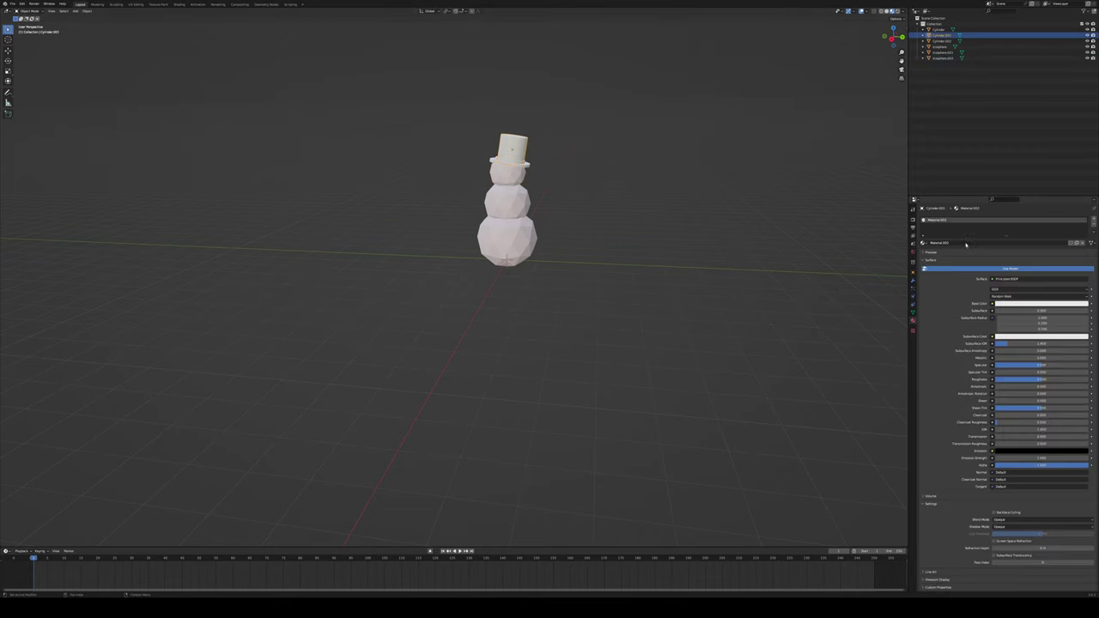
pyautogui.click(1045, 303)
pyautogui.moveTo(1083, 256); pyautogui.dragTo(1084, 261)
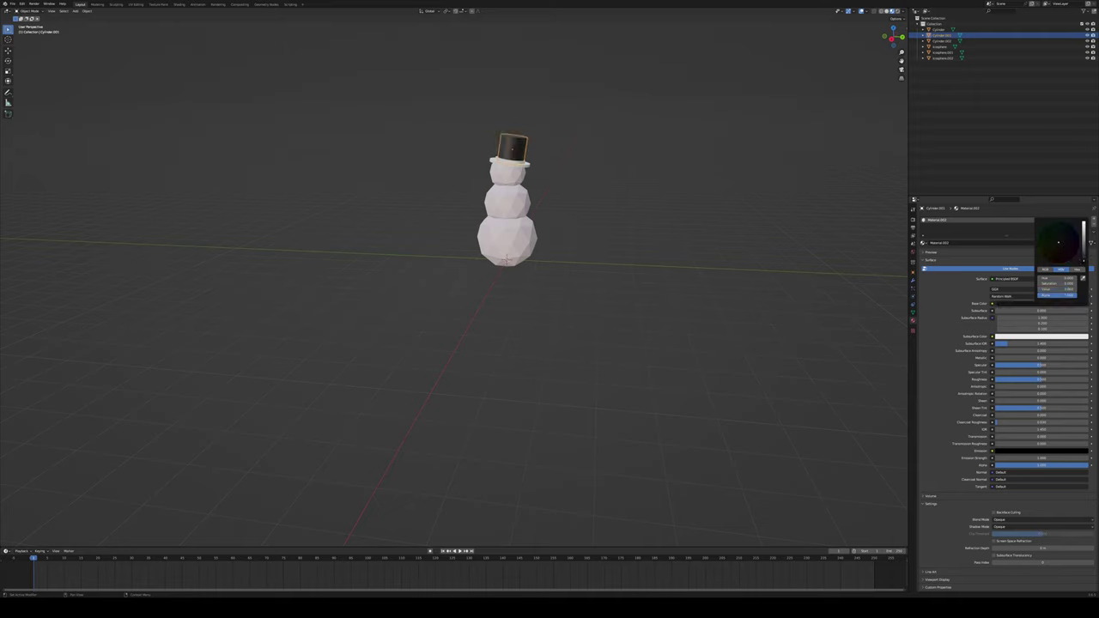
pyautogui.click(939, 29)
pyautogui.click(924, 242)
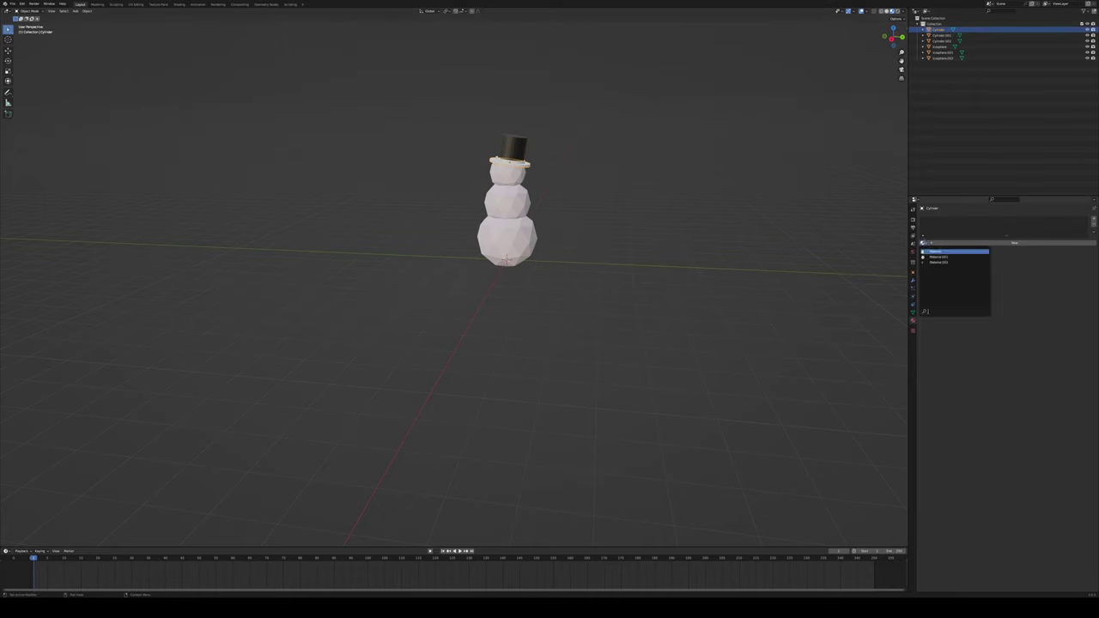
pyautogui.click(924, 243)
pyautogui.click(955, 261)
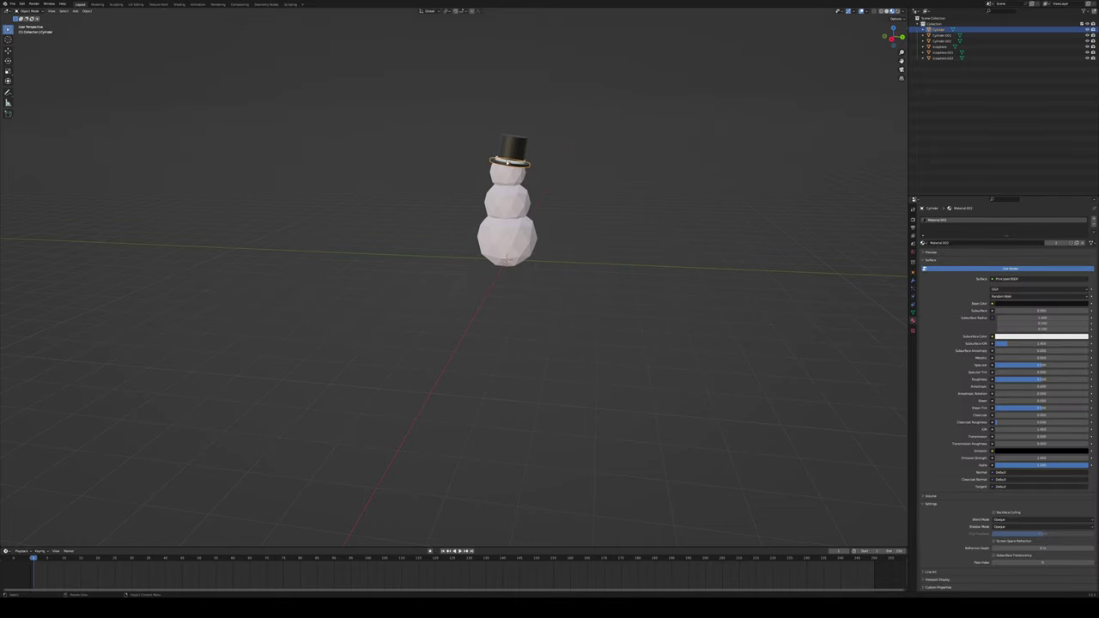
# Give the hat band cylinder a new red material
pyautogui.click(942, 40)
pyautogui.click(1009, 244)
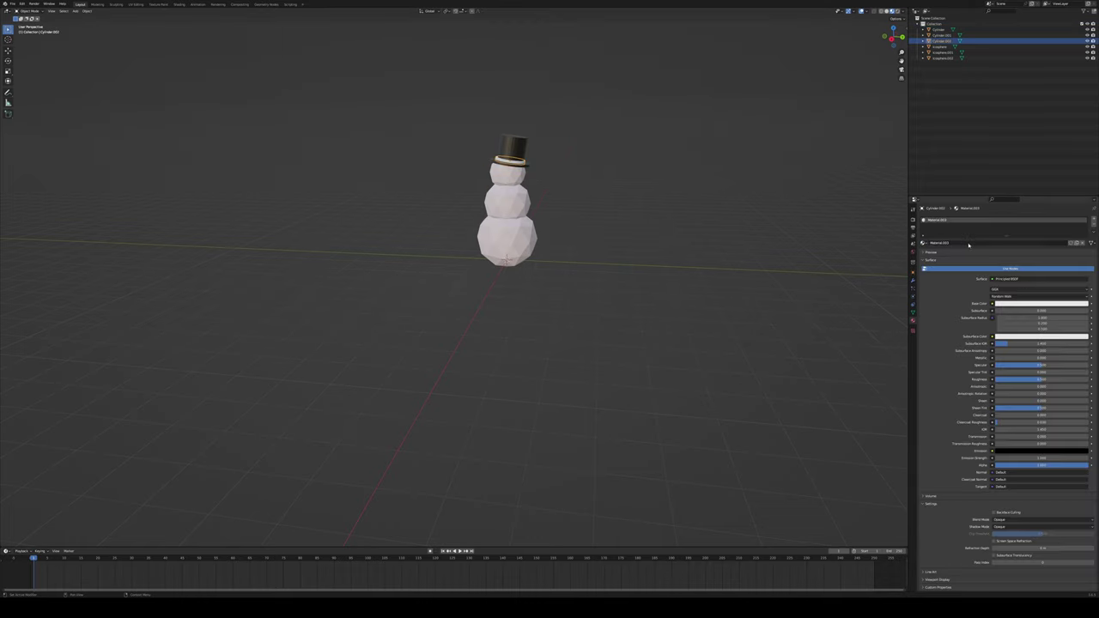
pyautogui.click(1016, 304)
pyautogui.moveTo(1060, 241); pyautogui.dragTo(1079, 241)
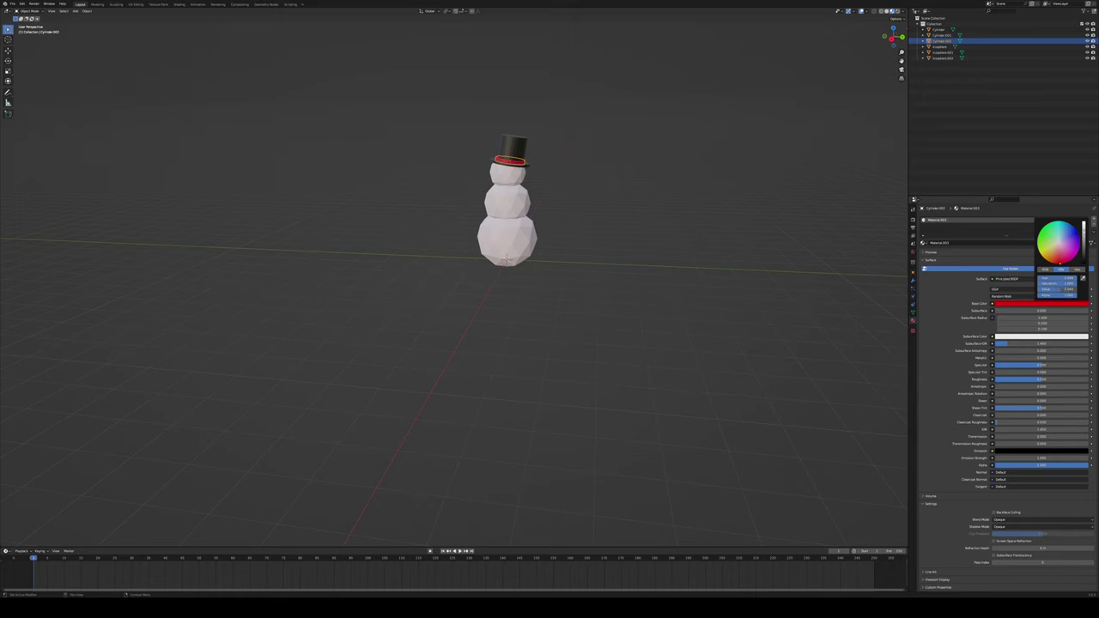
# Deselect all, zoom in and orbit to a lower, frontal view of the snowman
pyautogui.click(593, 263)
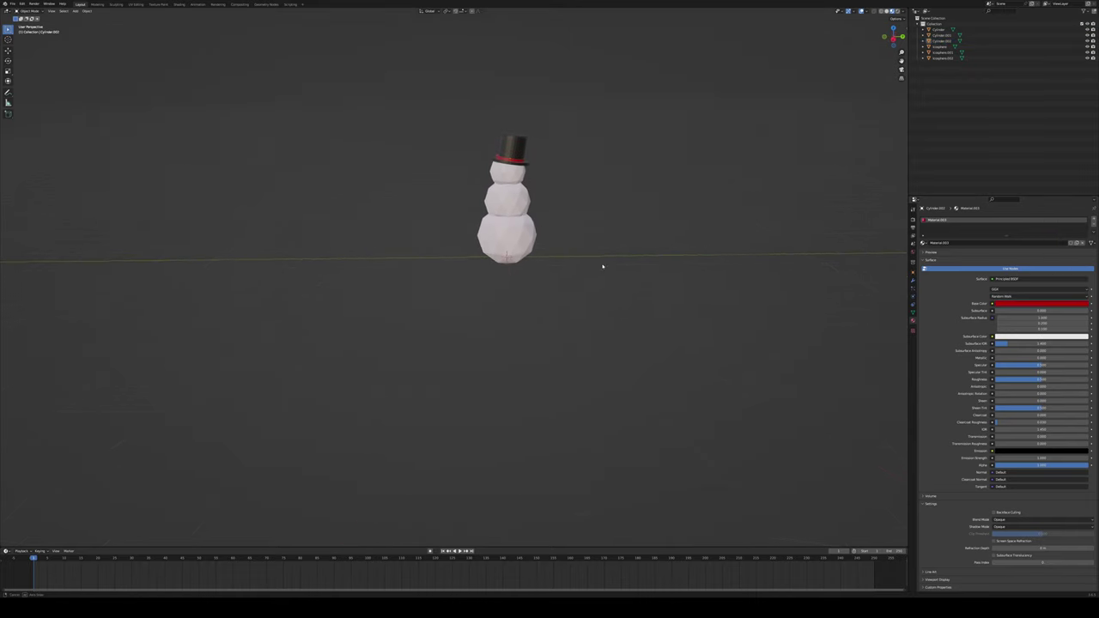
pyautogui.scroll(3, 576, 220)
pyautogui.moveTo(626, 246); pyautogui.dragTo(607, 256, button='middle')
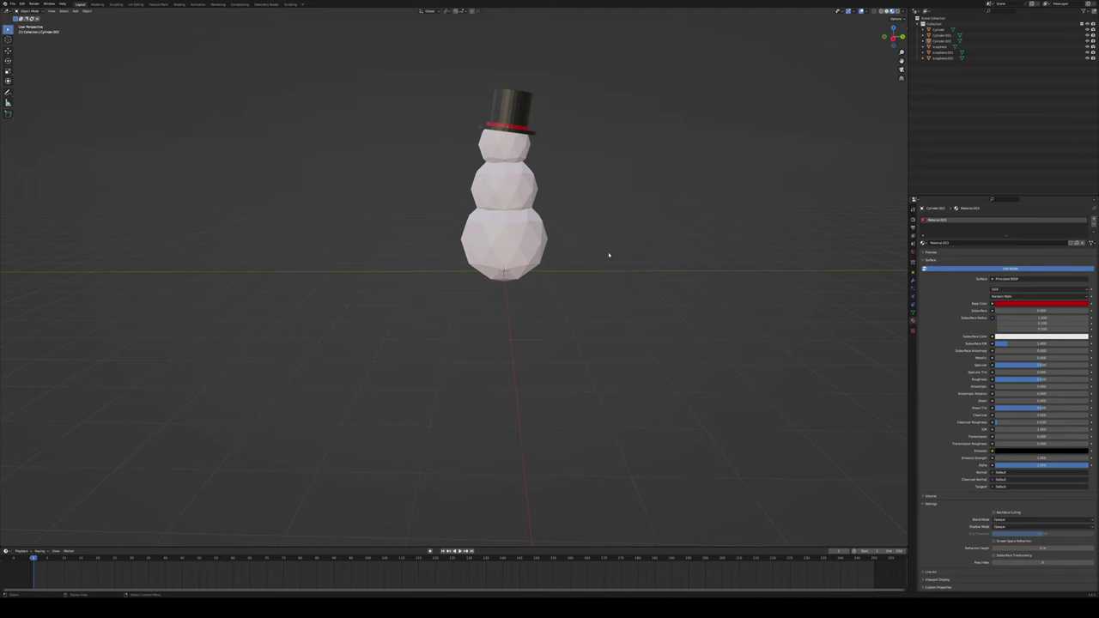